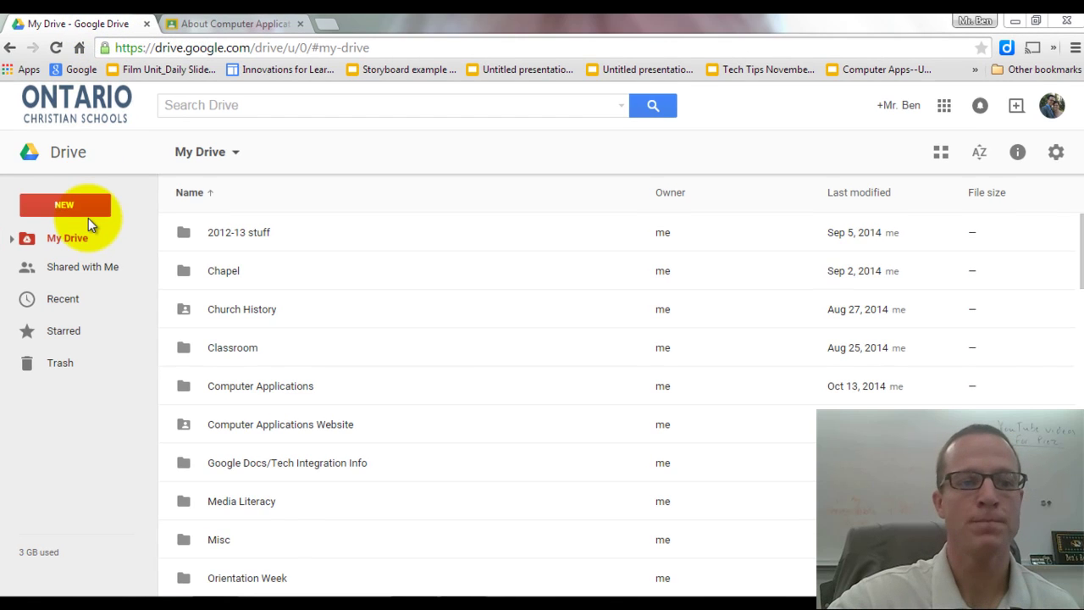
Create a new blank Google Form from Google Drive's New > More menu.
left_click(76, 210)
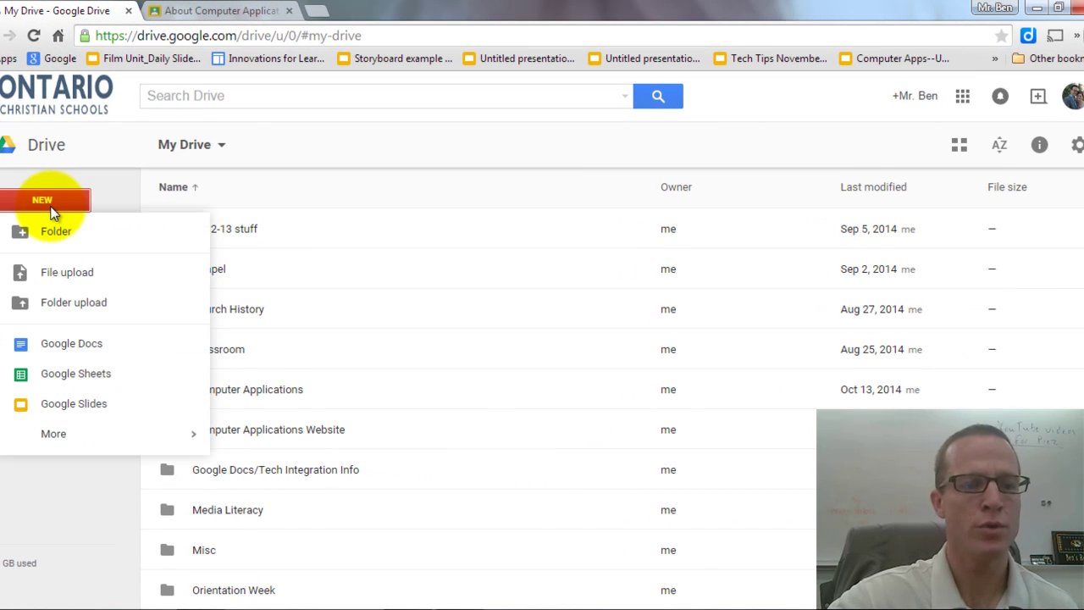
mouse_move(71, 437)
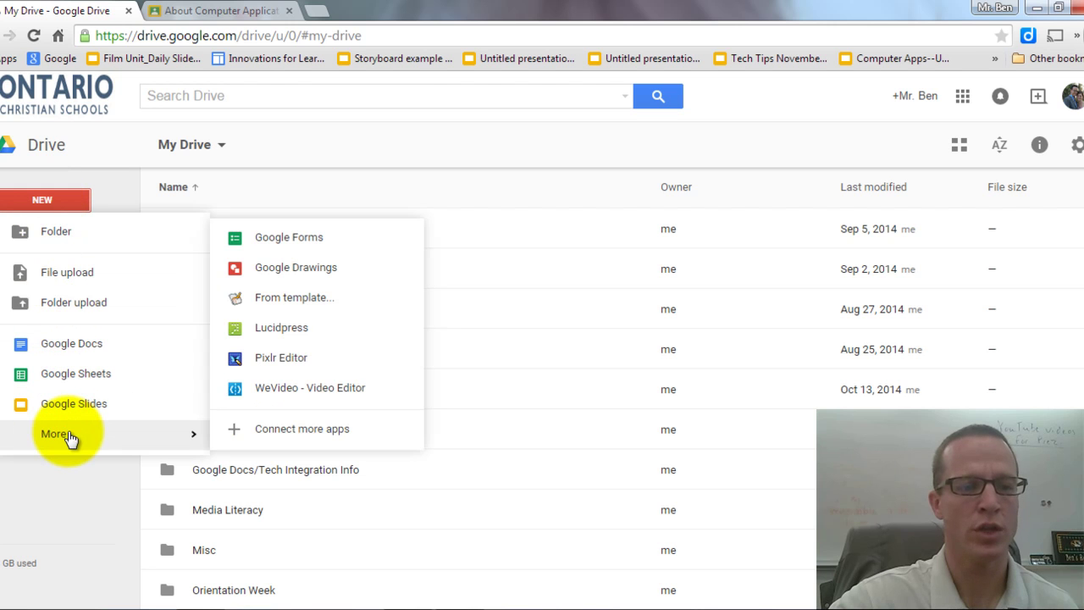
left_click(270, 243)
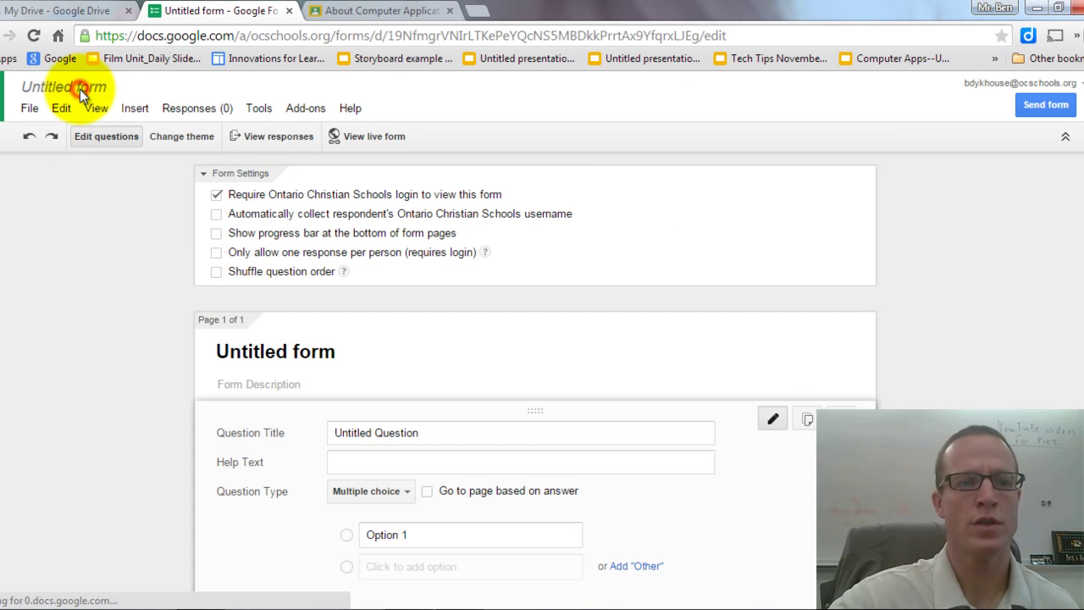
Rename the untitled form to 'Questions & Prayer Requests'.
left_click(80, 89)
type("Que")
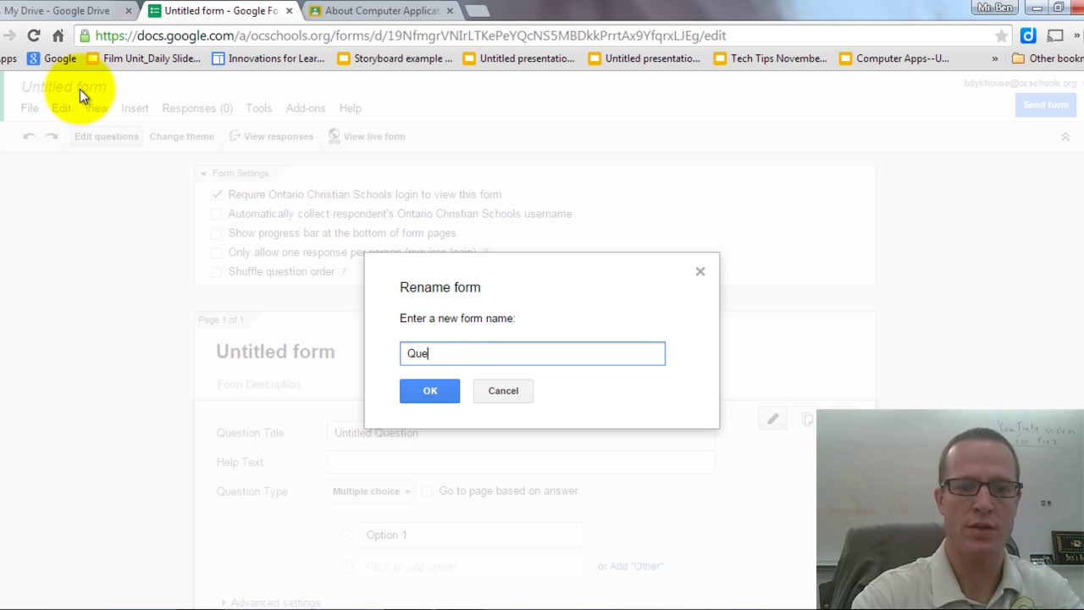
type("stions & ")
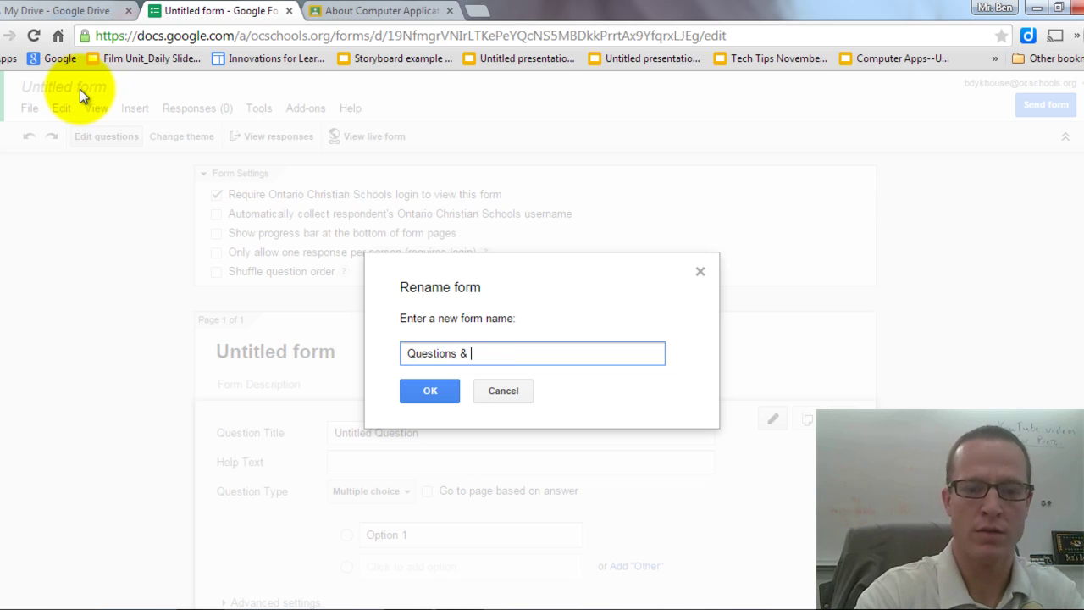
type("Prayer Re")
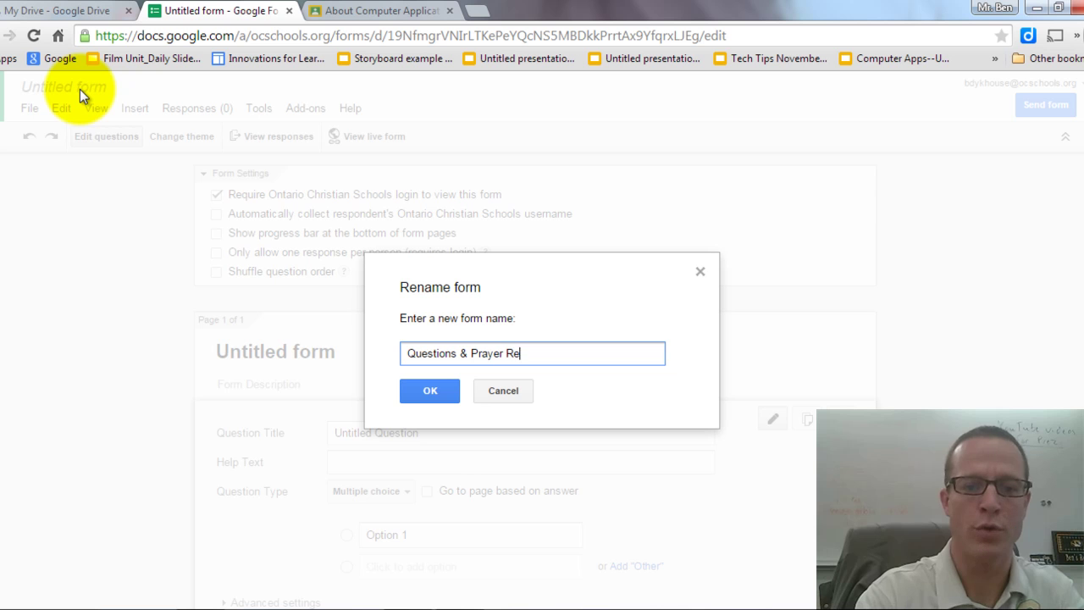
type("quests")
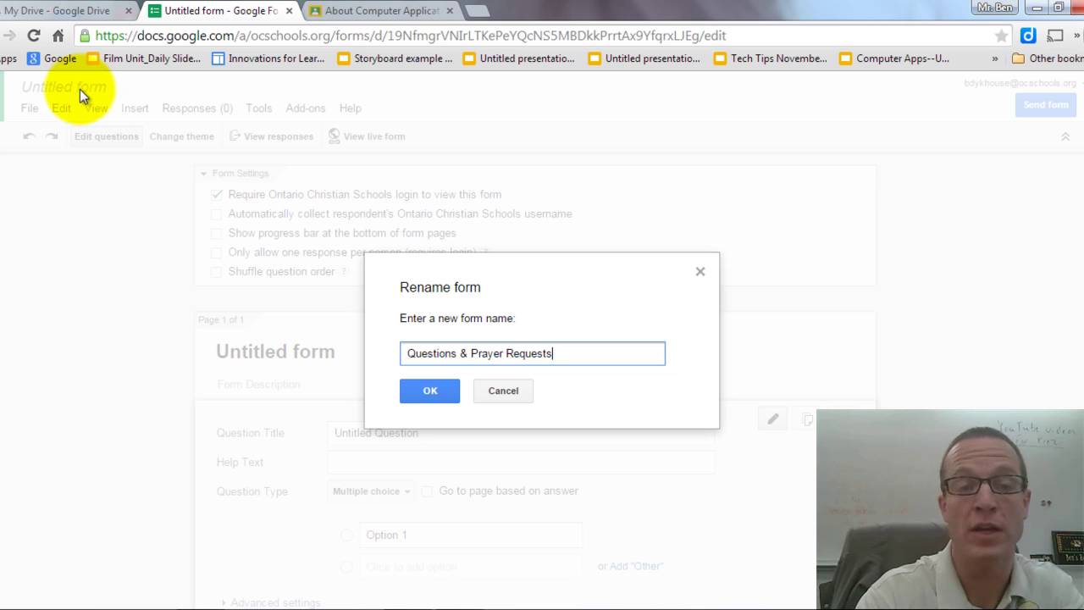
key("Return")
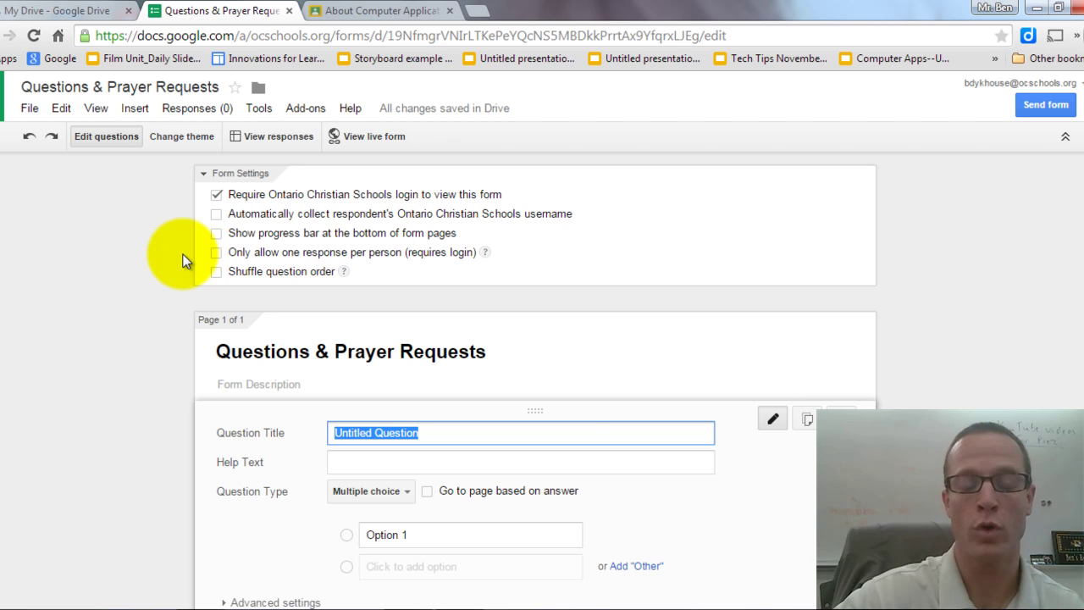
Make question 1 a Text question 'What is your name?' with help text 'You may leave this blank if you wish.'.
scroll(606, 361, "down", 1)
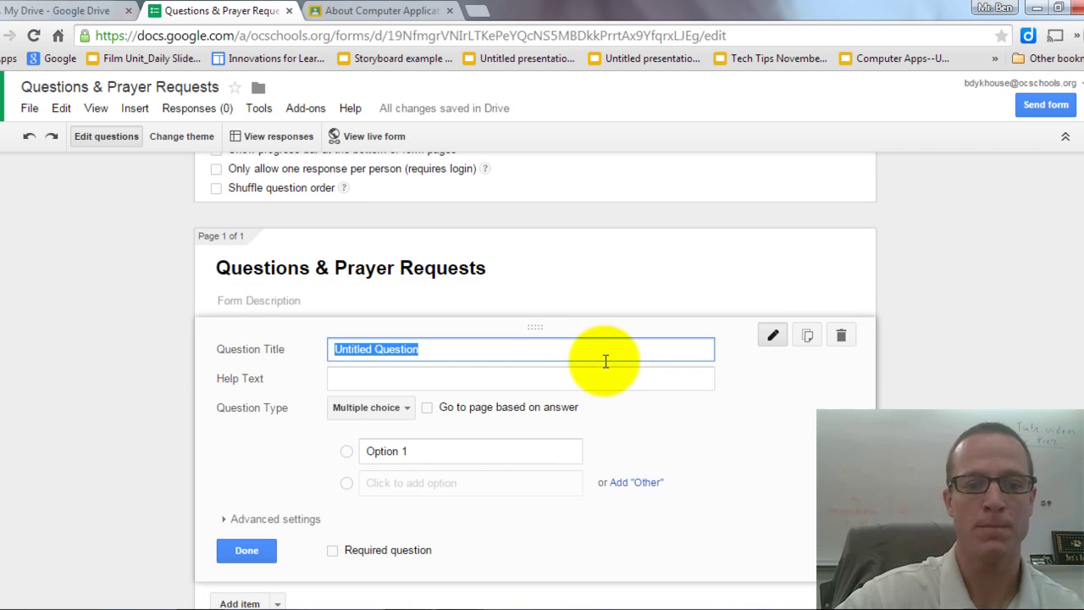
left_click(406, 408)
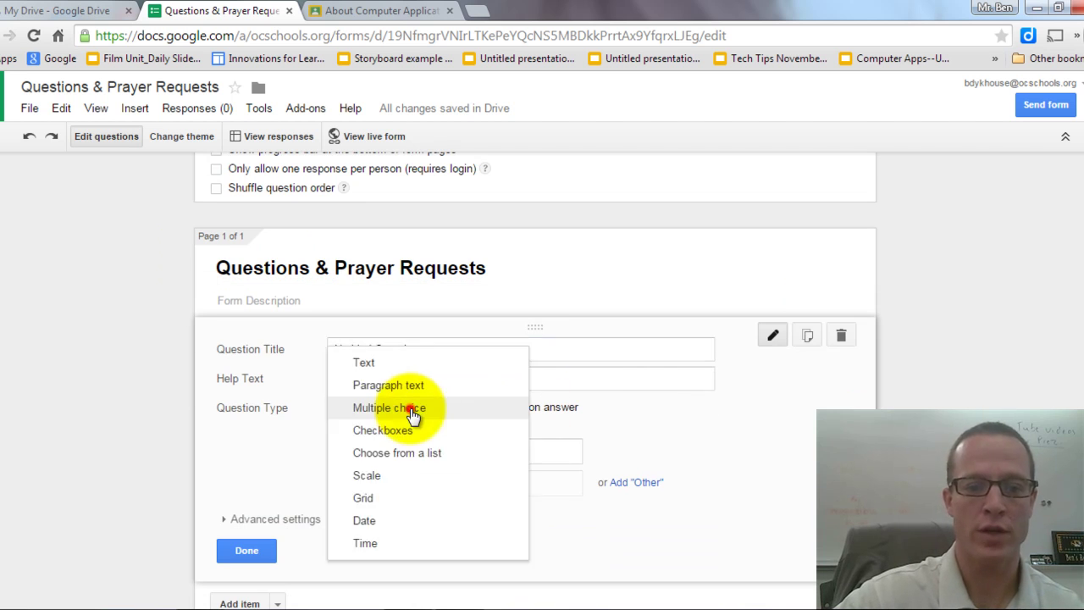
left_click(368, 363)
double_click(376, 348)
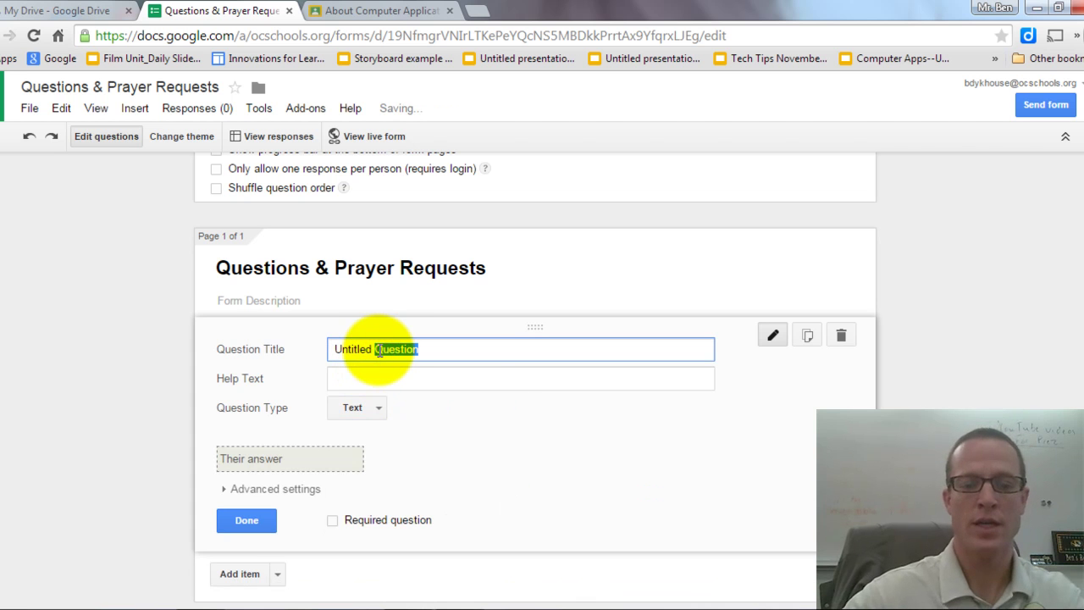
key("BackSpace")
key("BackSpace")
key("BackSpace")
key("BackSpace")
key("BackSpace")
key("BackSpace")
key("BackSpace")
key("BackSpace")
key("BackSpace")
key("BackSpace")
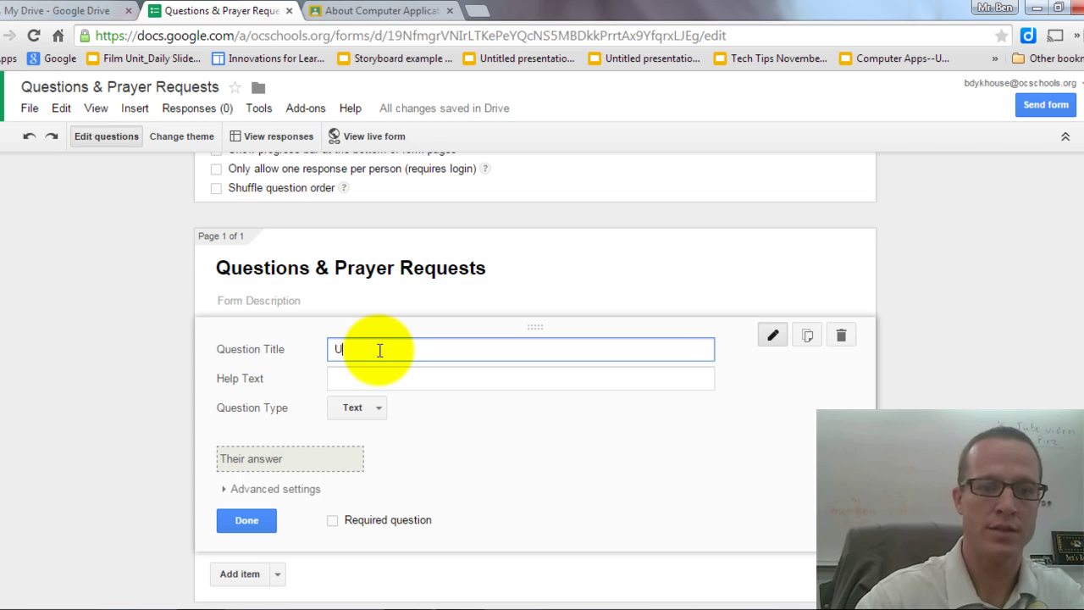
type("What is your name?")
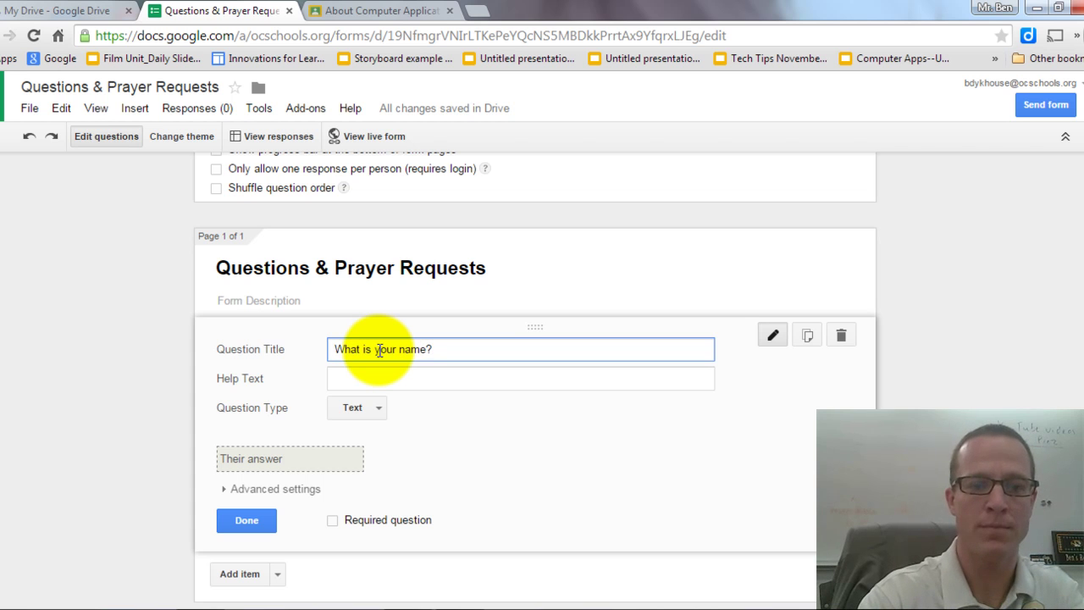
key("Tab")
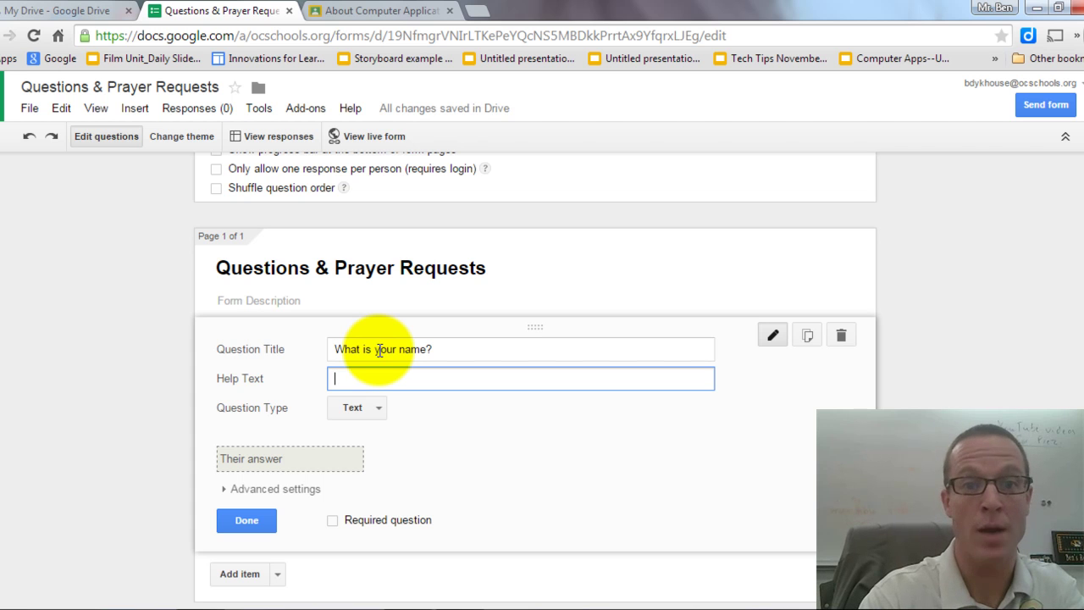
type("You ")
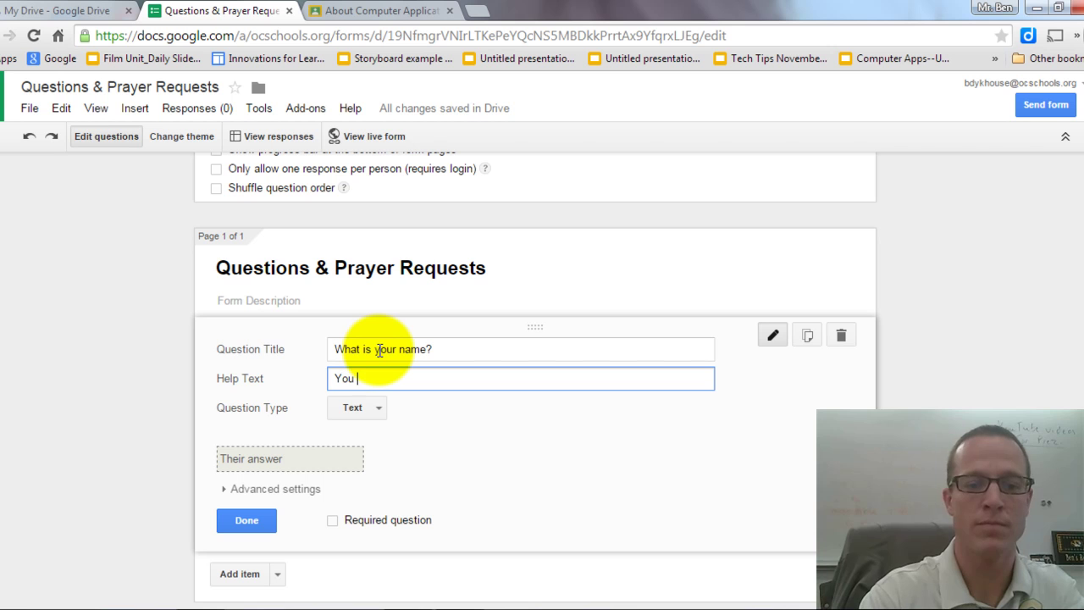
type("may leave this ")
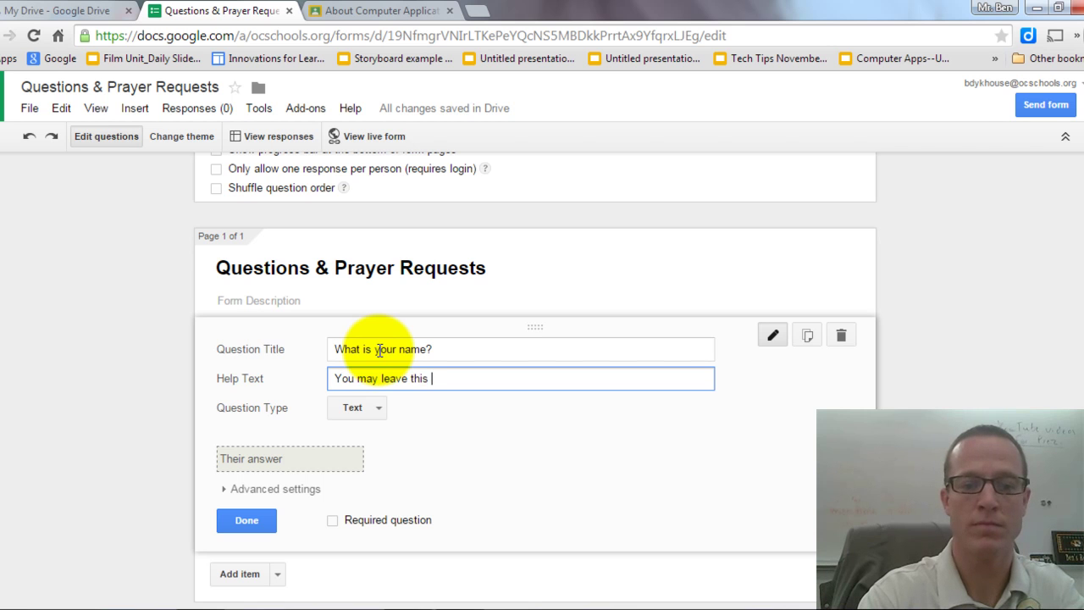
type("blank if you wish.")
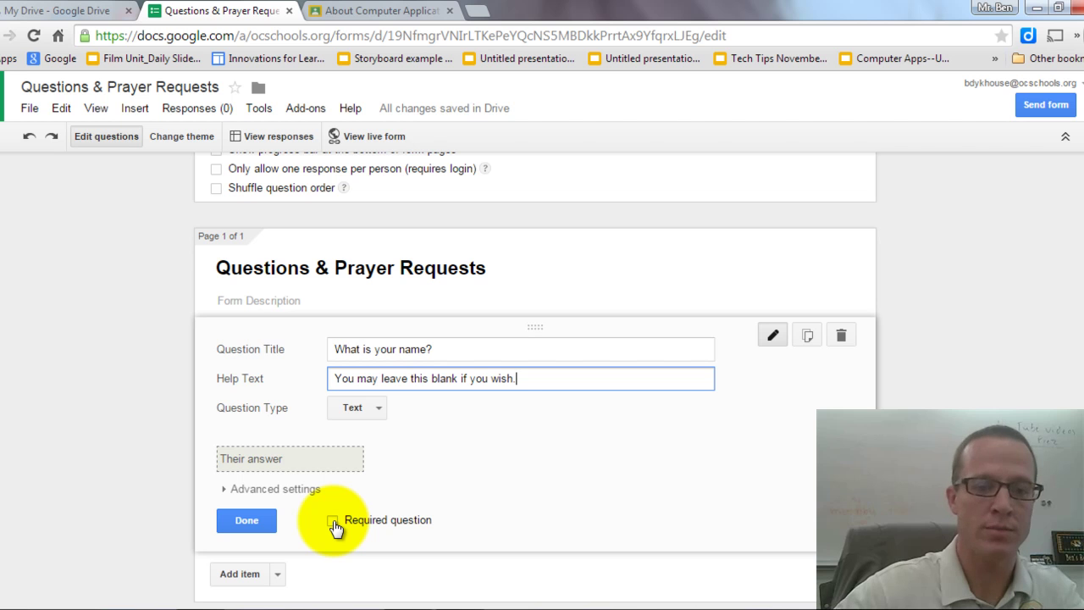
Add a required paragraph-text question 'What is your question or prayer request?'.
left_click(259, 523)
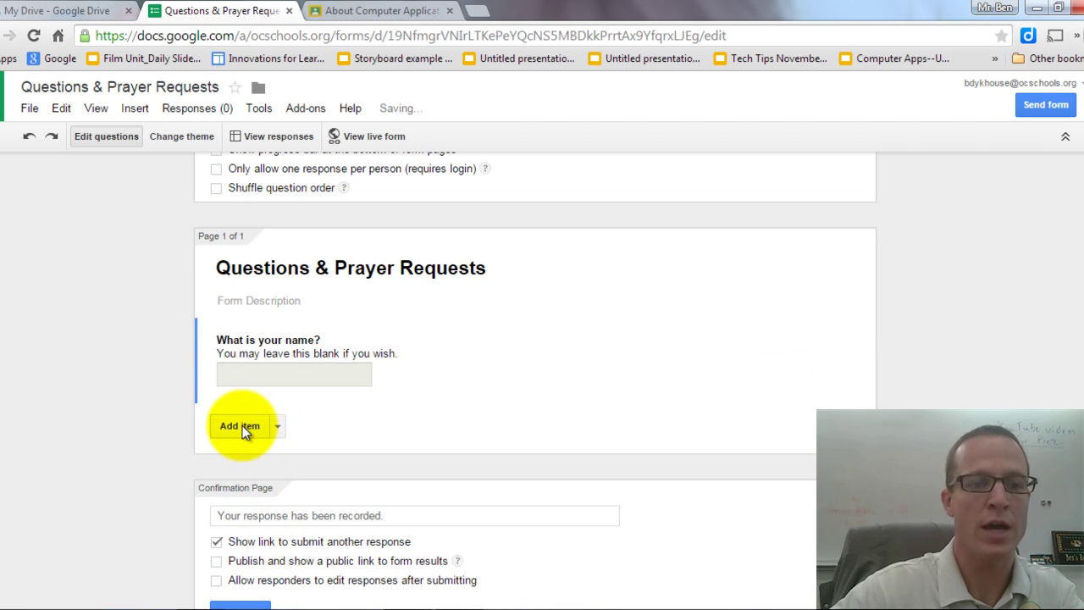
left_click(240, 426)
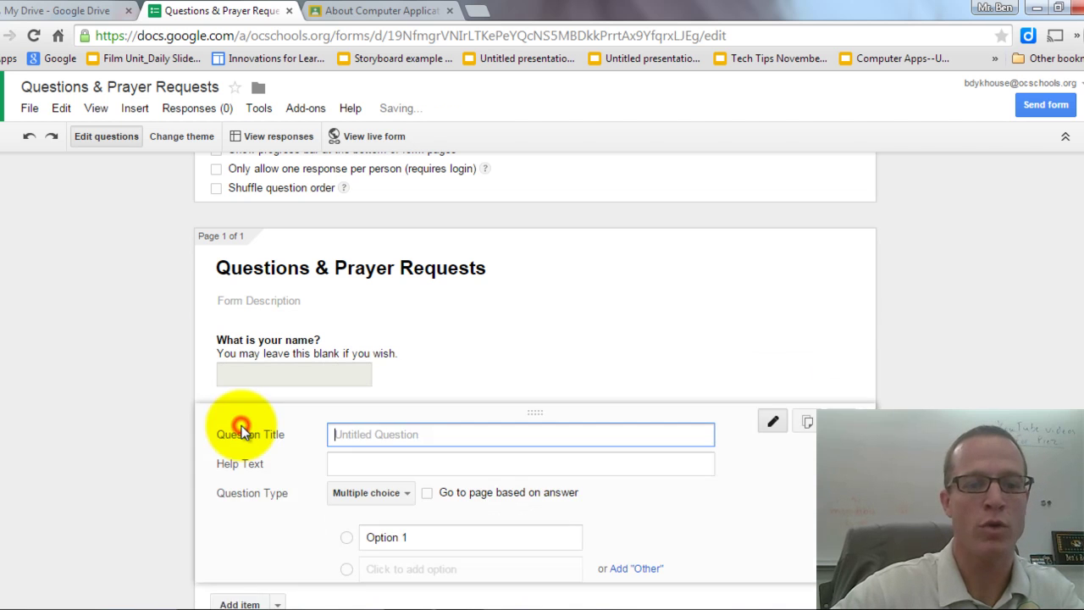
left_click(395, 493)
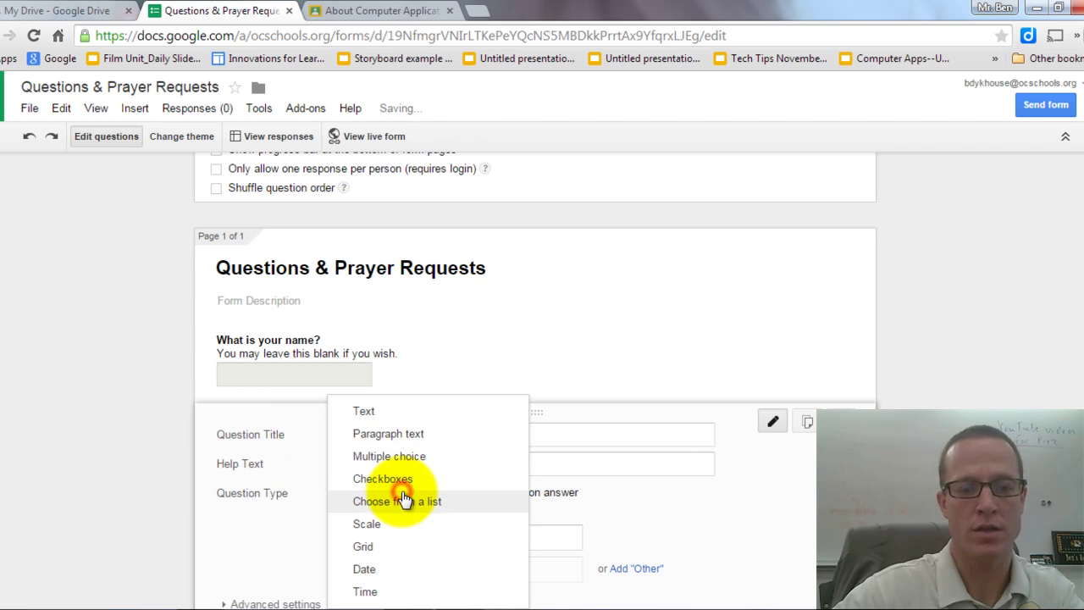
left_click(390, 435)
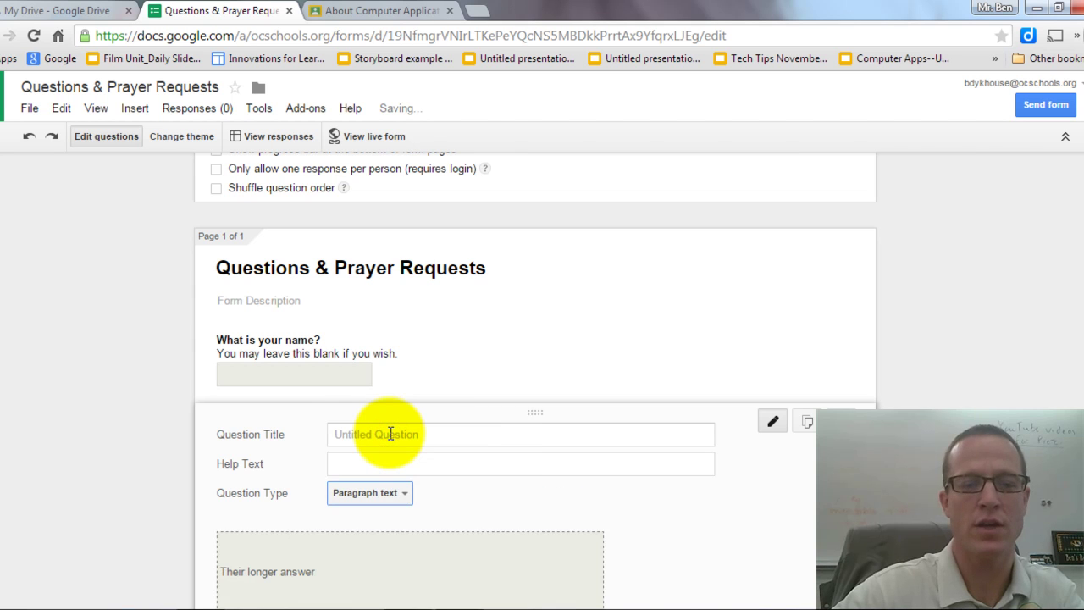
left_click(389, 433)
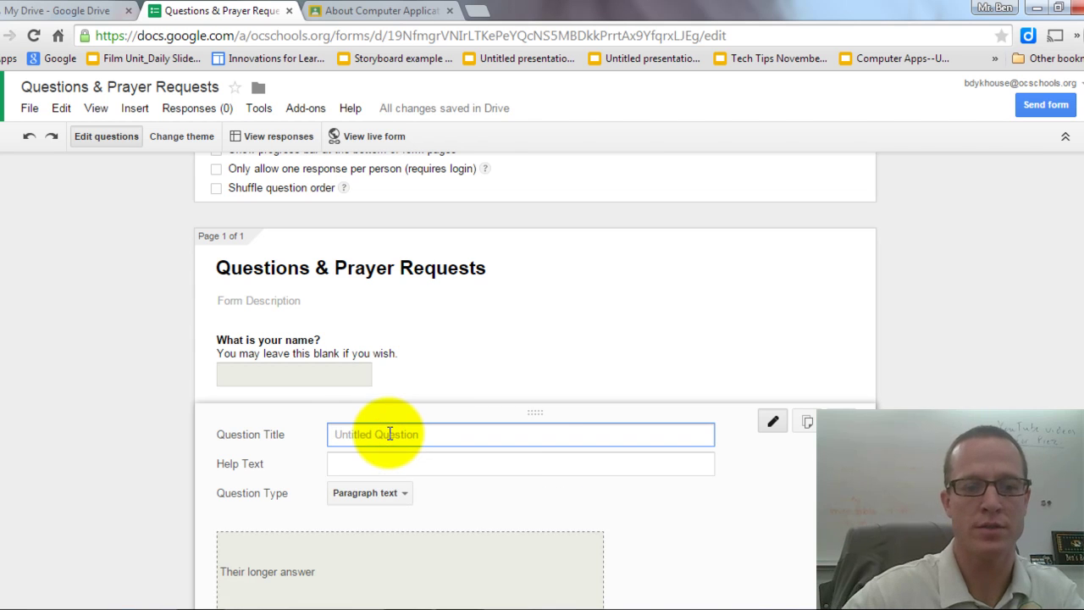
type("What is you")
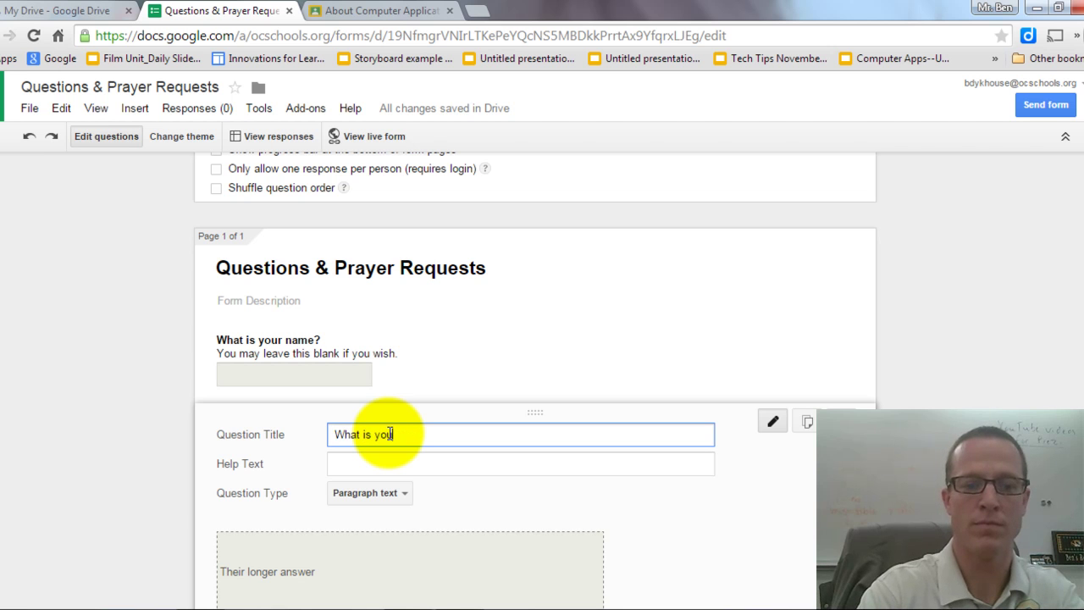
type("r question ")
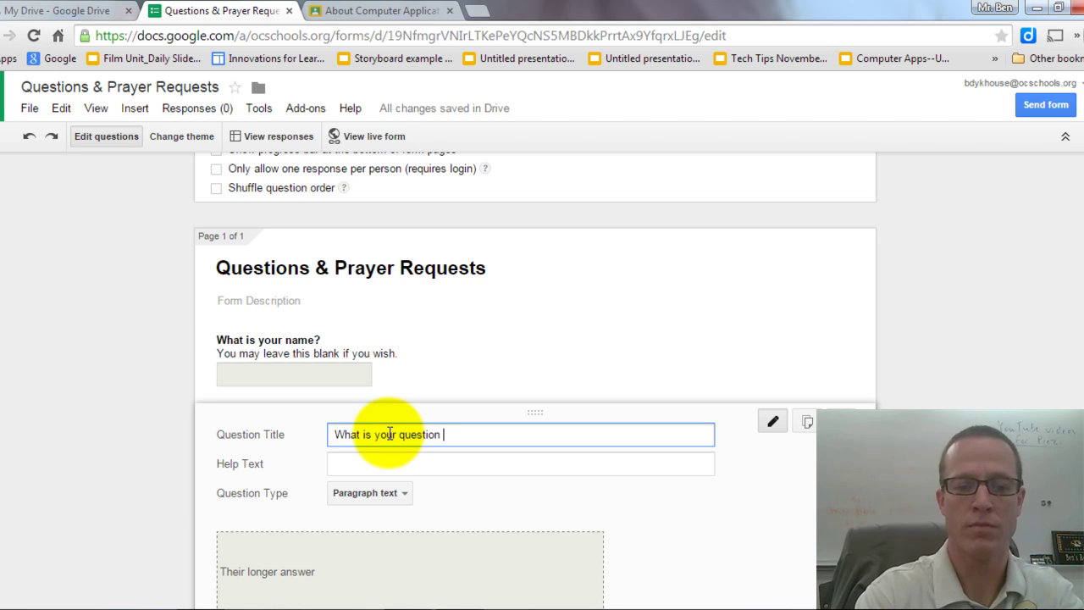
type("or praye")
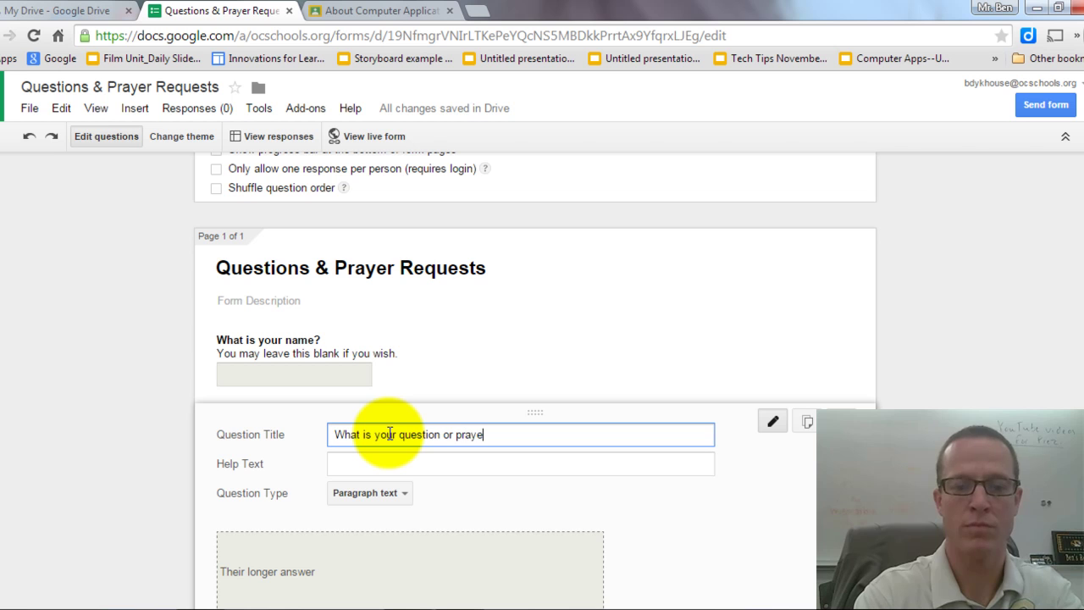
type("r request?")
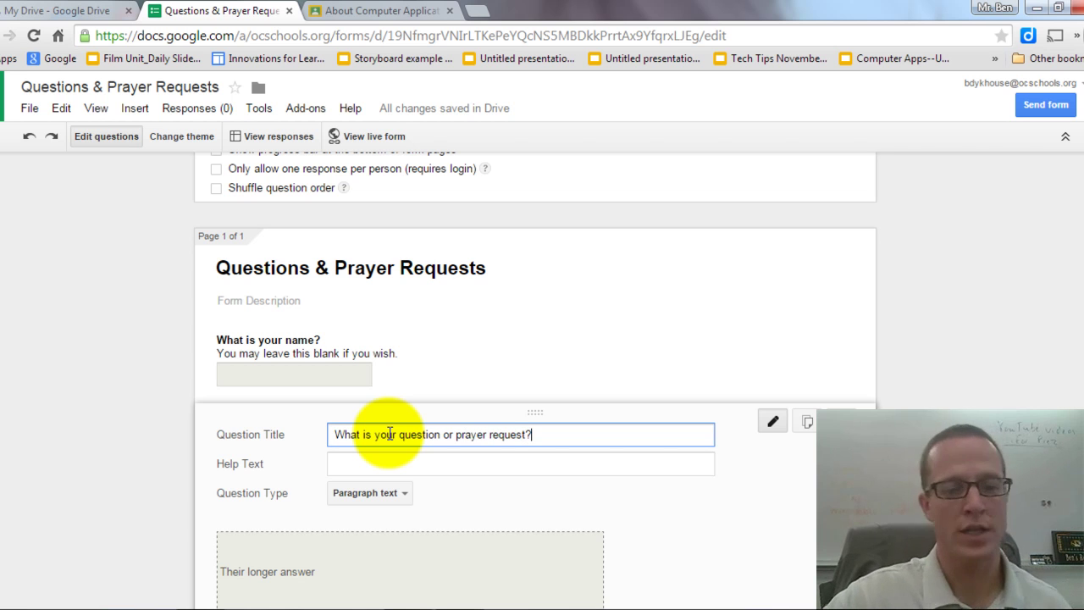
scroll(501, 428, "down", 1)
scroll(501, 428, "down", 1)
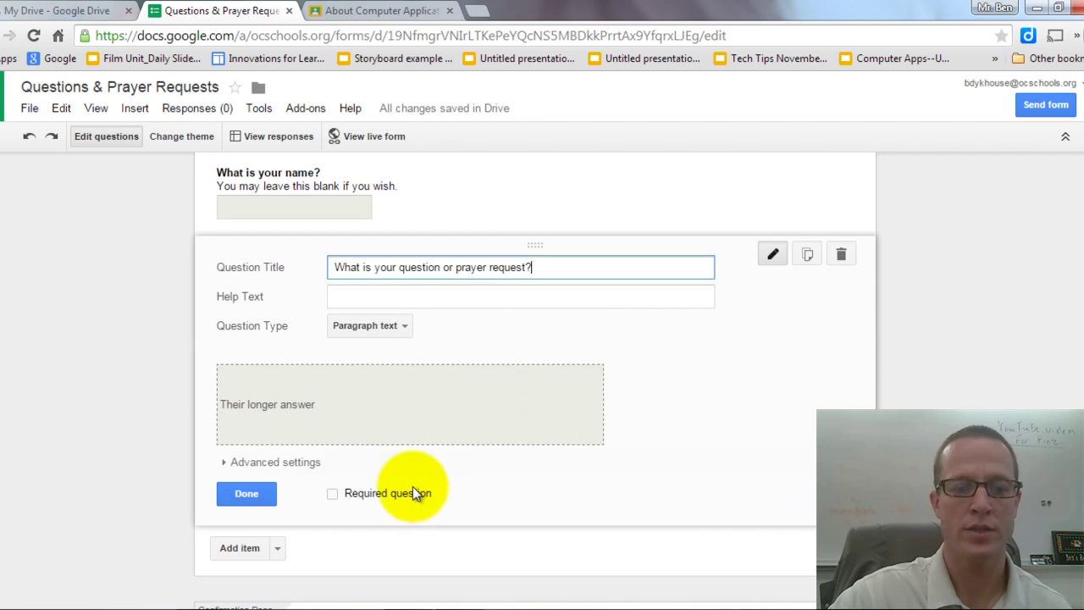
left_click(334, 495)
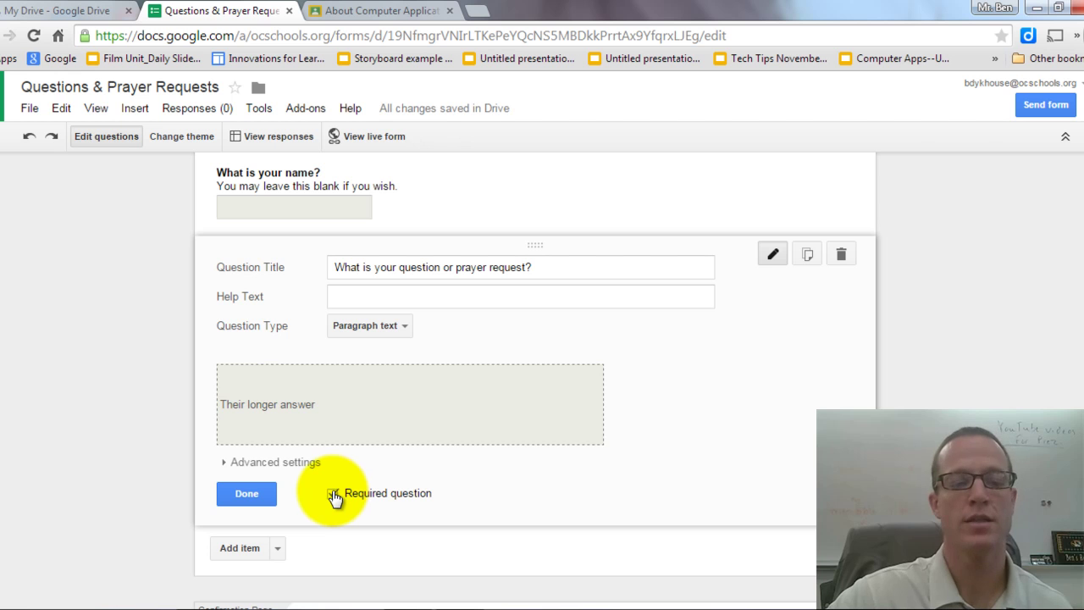
Finish the prayer-request question, then preview the live form and close the preview.
left_click(244, 494)
scroll(314, 381, "up", 2)
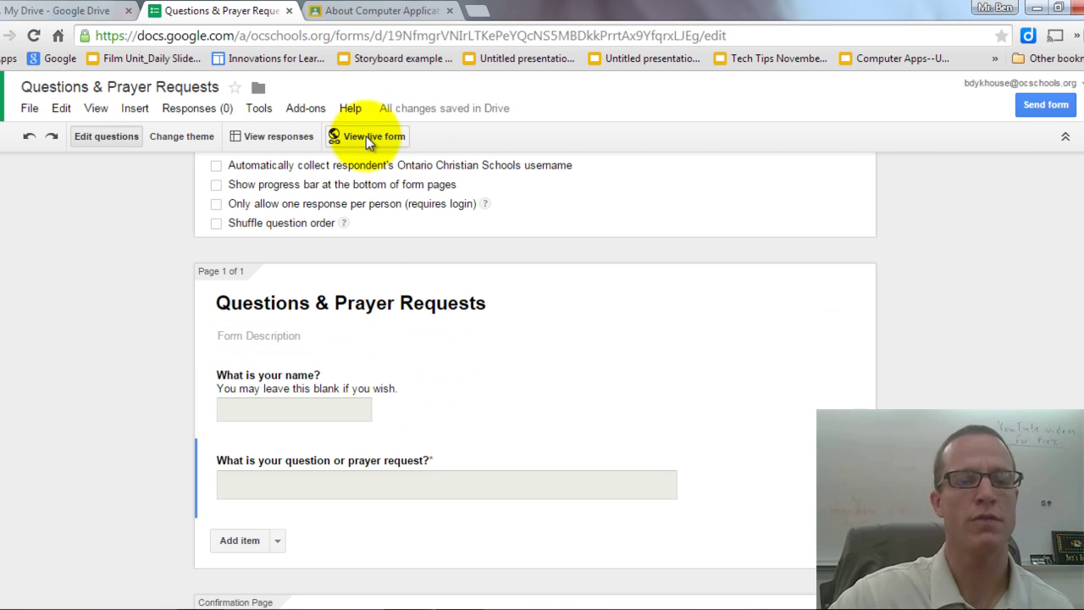
left_click(366, 136)
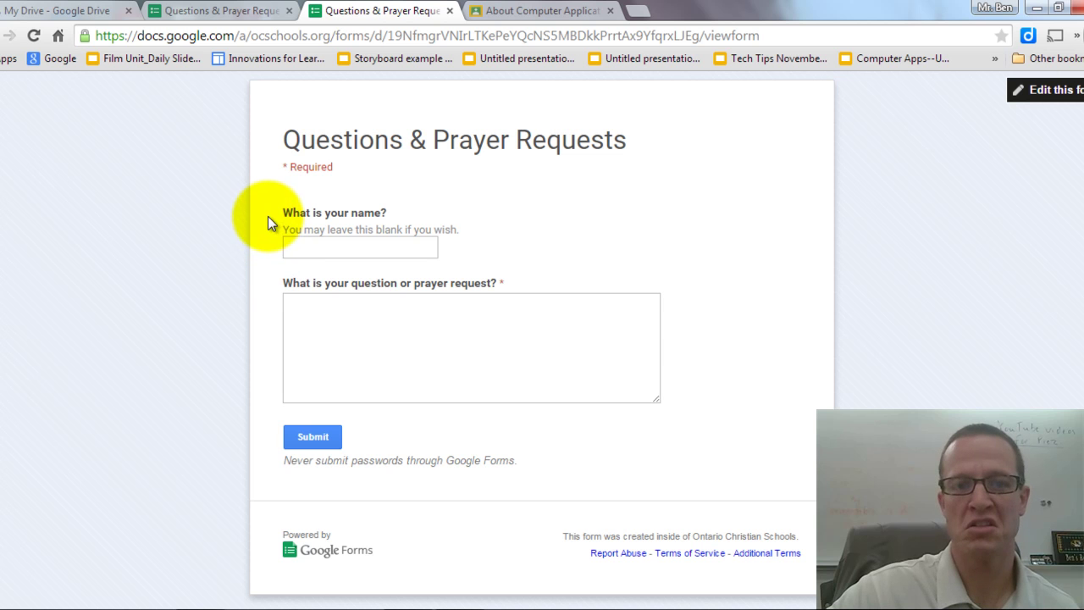
left_click(450, 12)
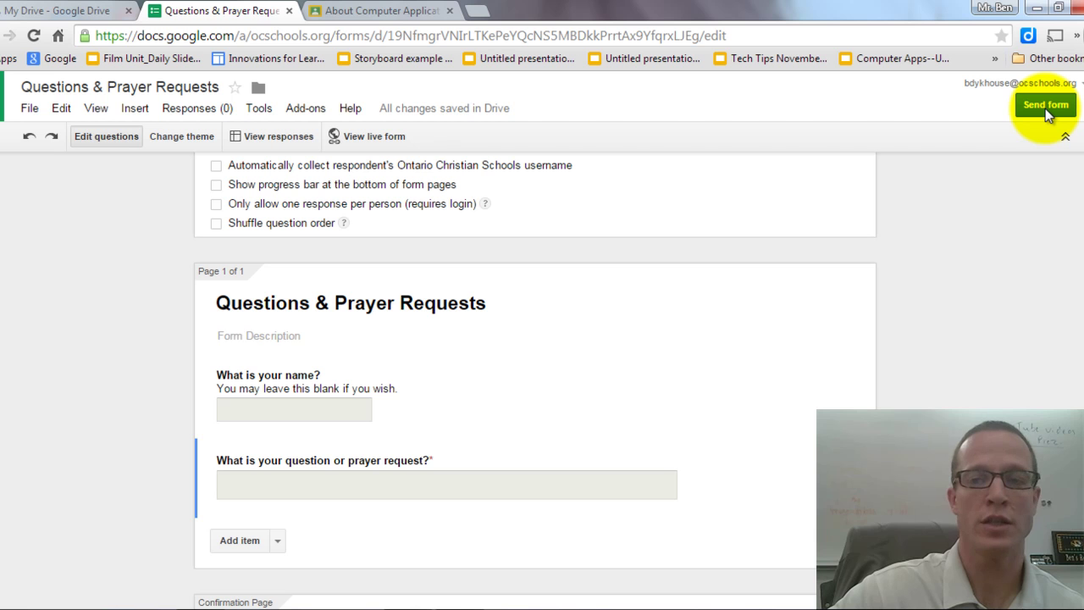
Copy the form's share link from Send form and open a new browser tab.
left_click(1048, 111)
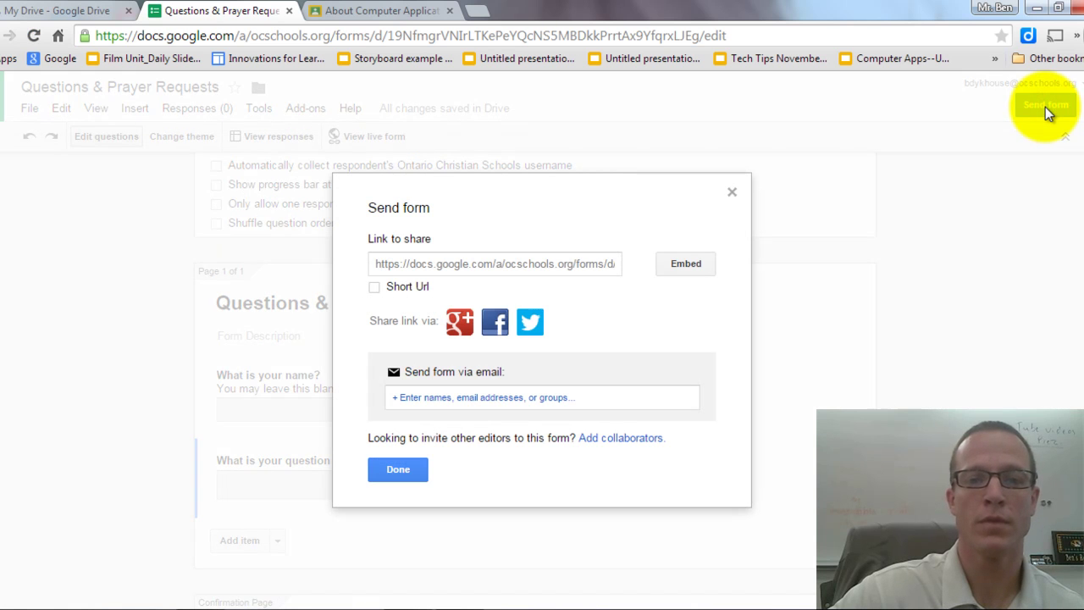
left_click(510, 263)
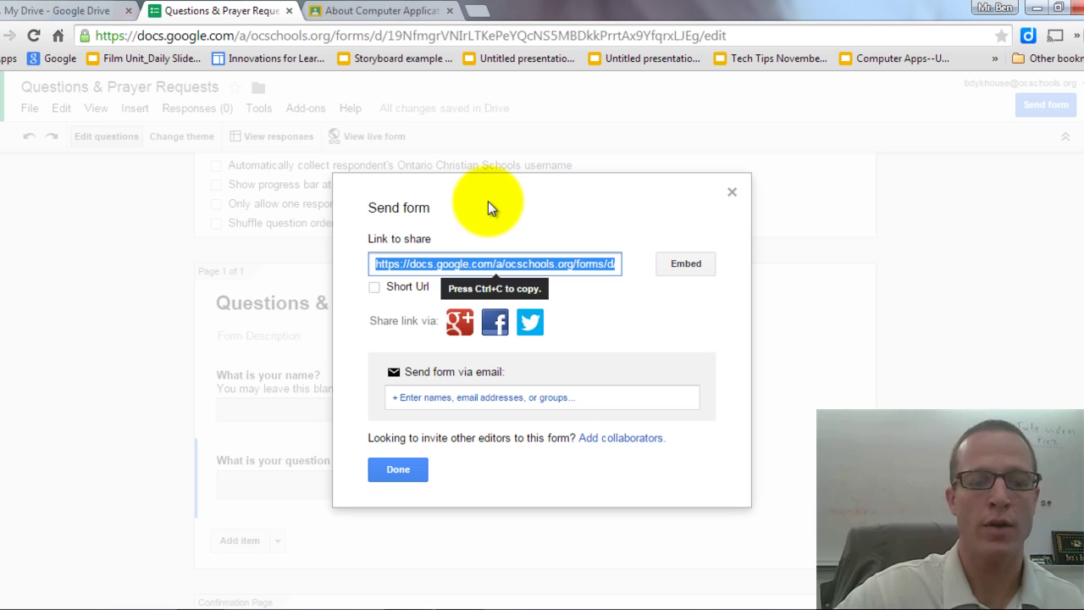
left_click(477, 10)
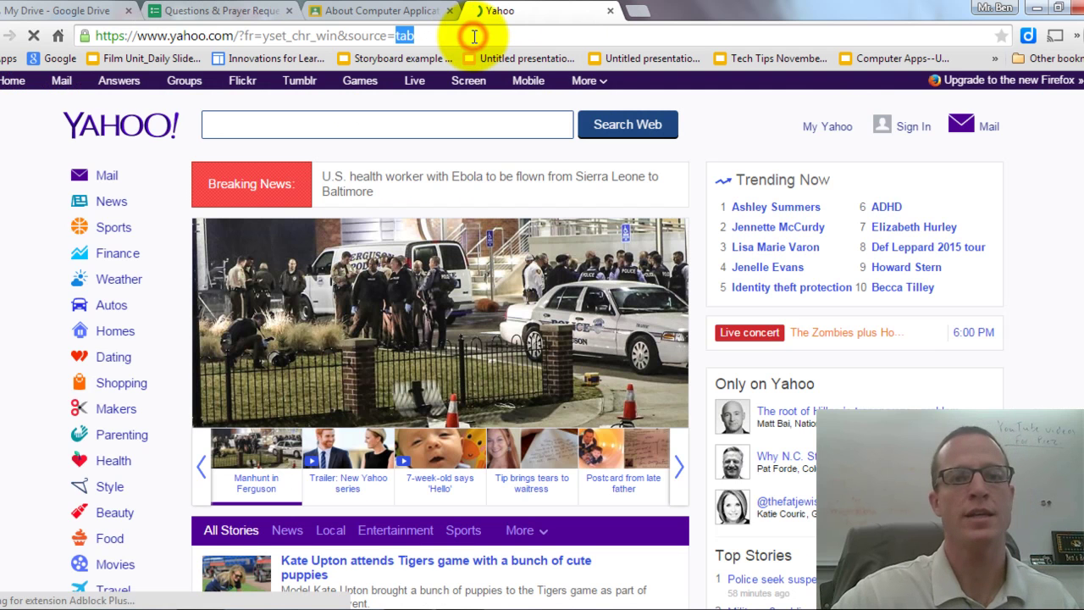
Paste the form link into goo.gl and shorten it to goo.gl/MMg4Si.
type("g")
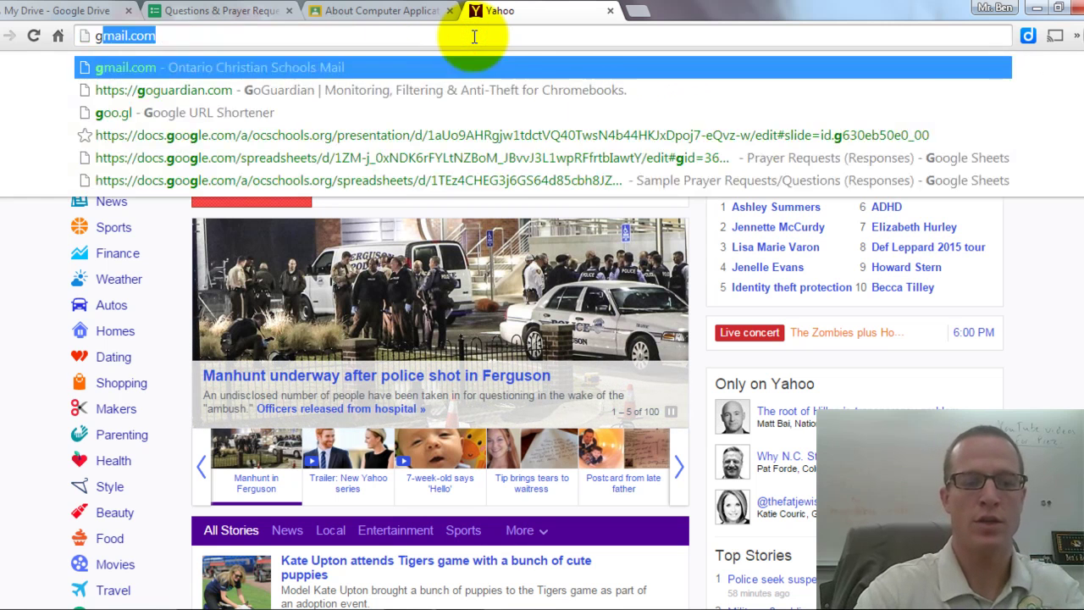
type("oo.gl")
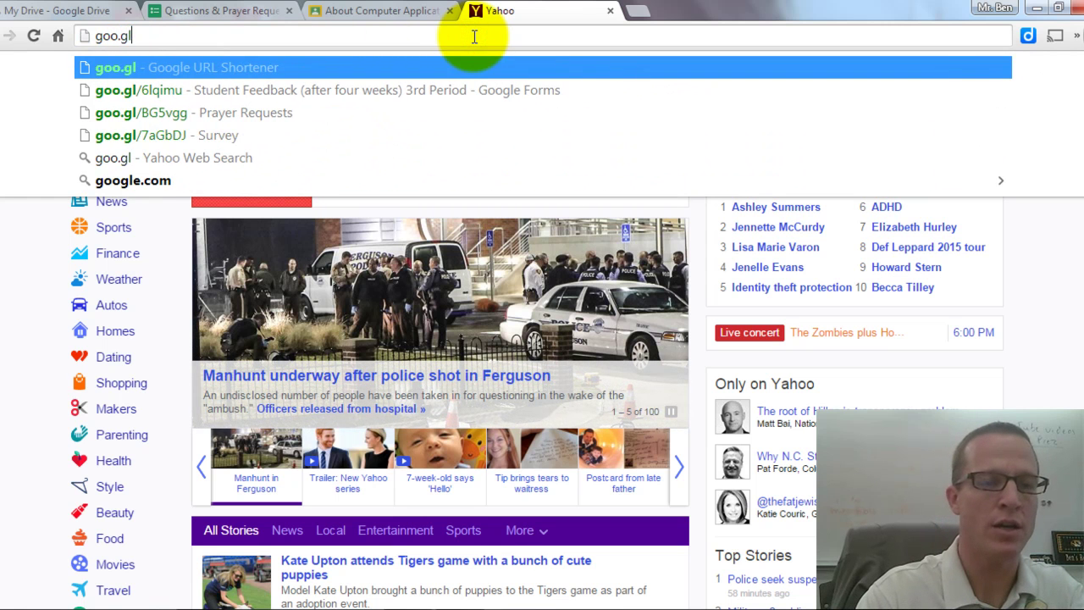
key("Return")
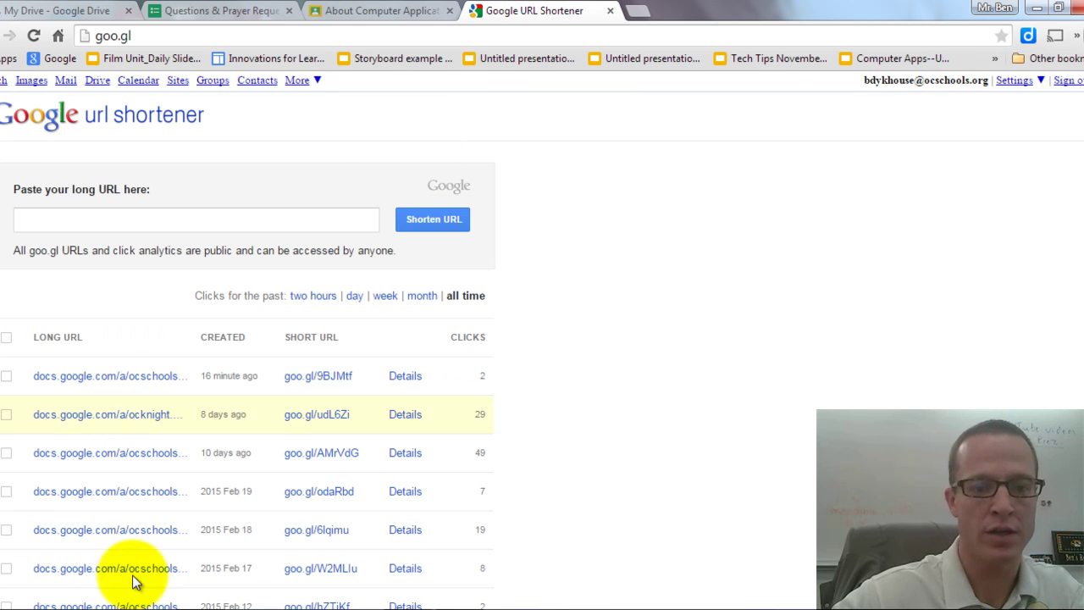
left_click(114, 220)
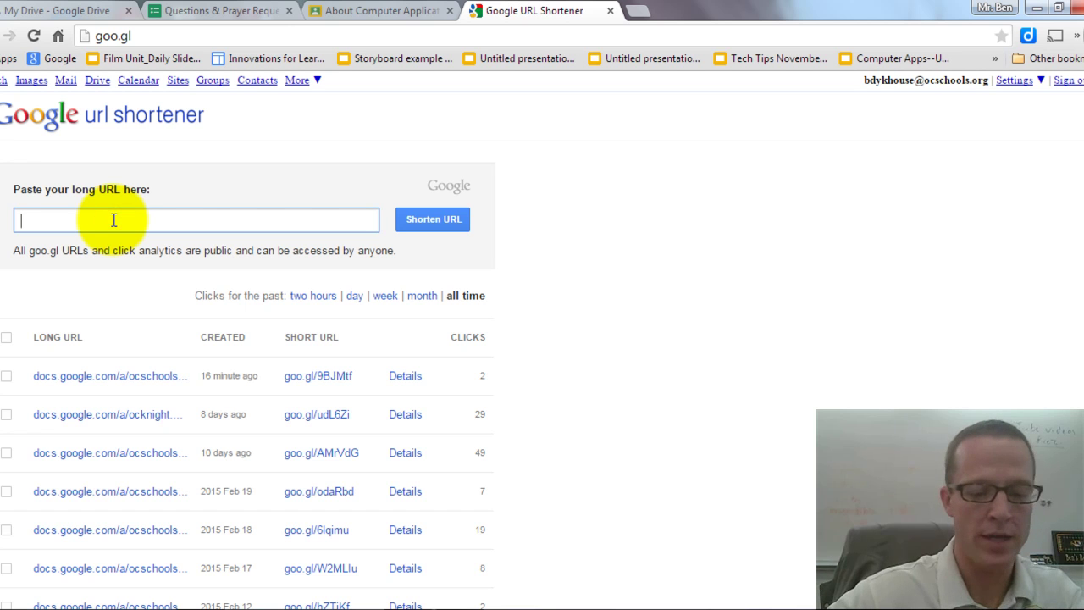
key("ctrl+v")
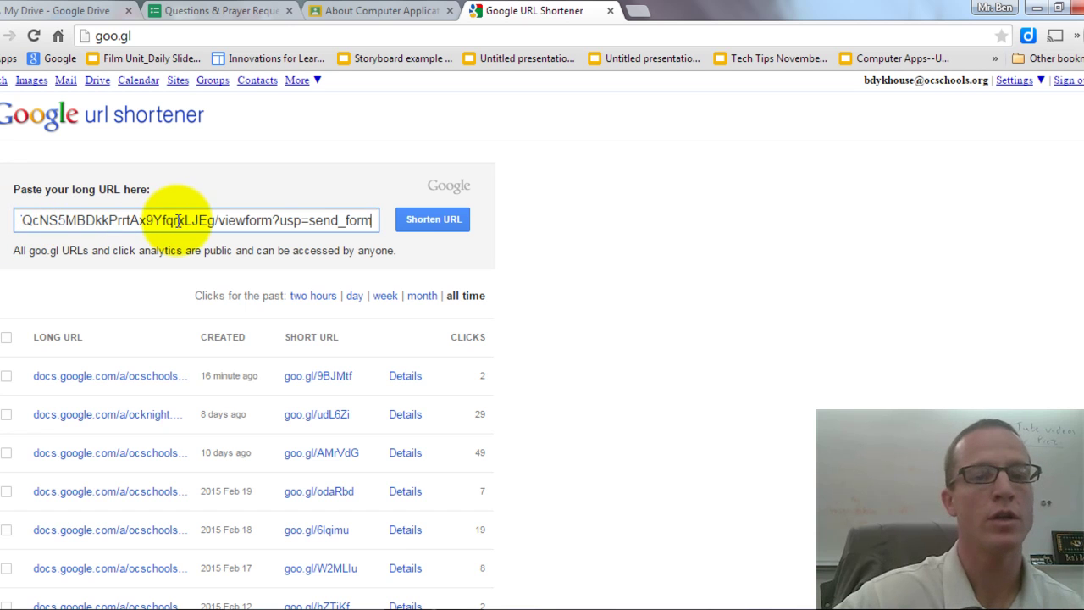
left_click(424, 220)
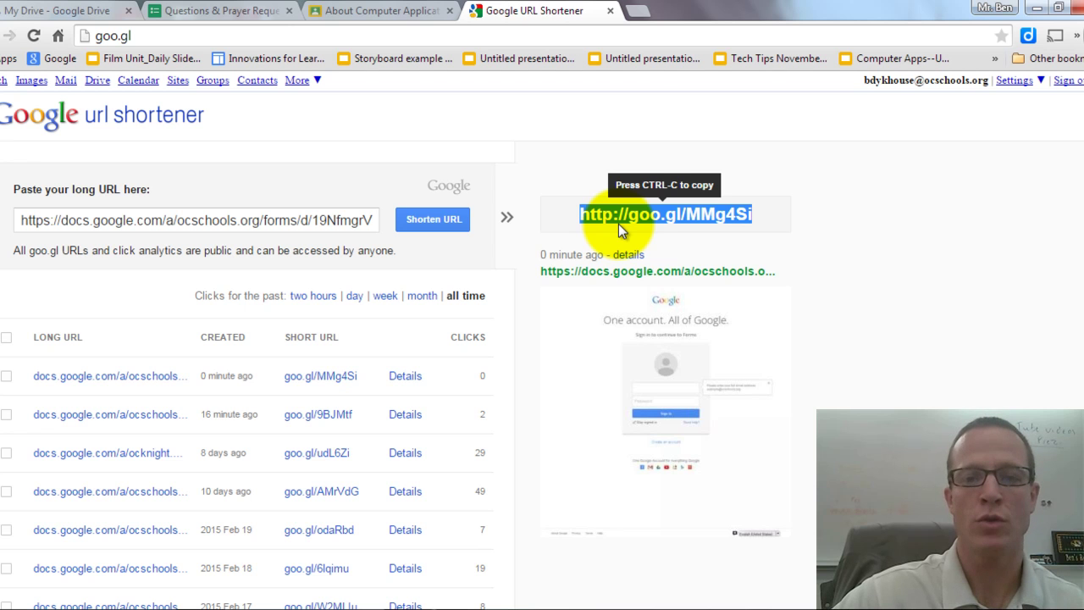
Open the goo.gl short link in a new browser tab.
left_click(635, 12)
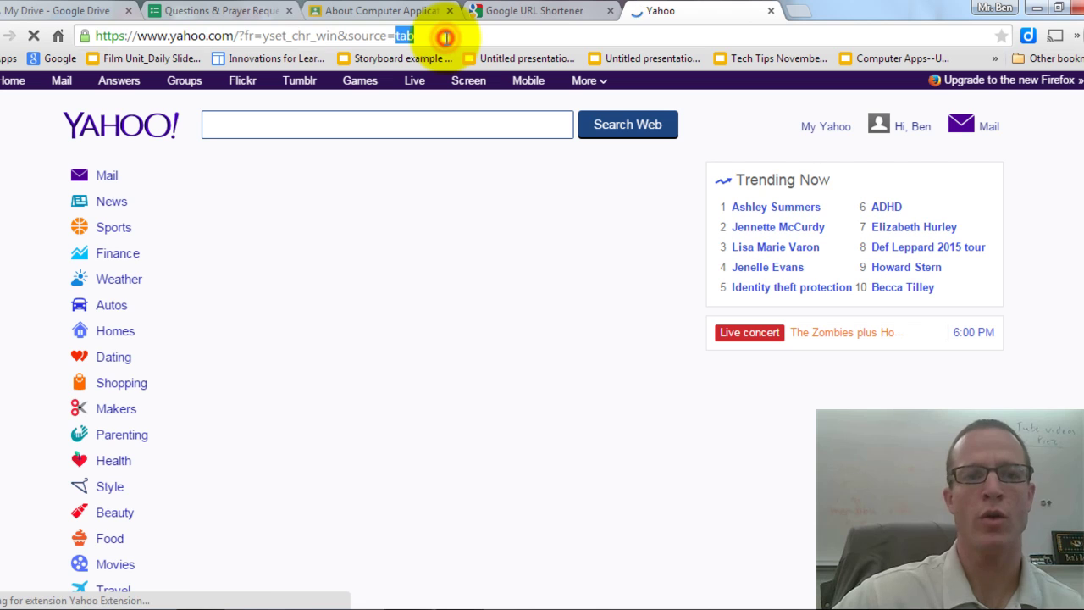
left_click(446, 37)
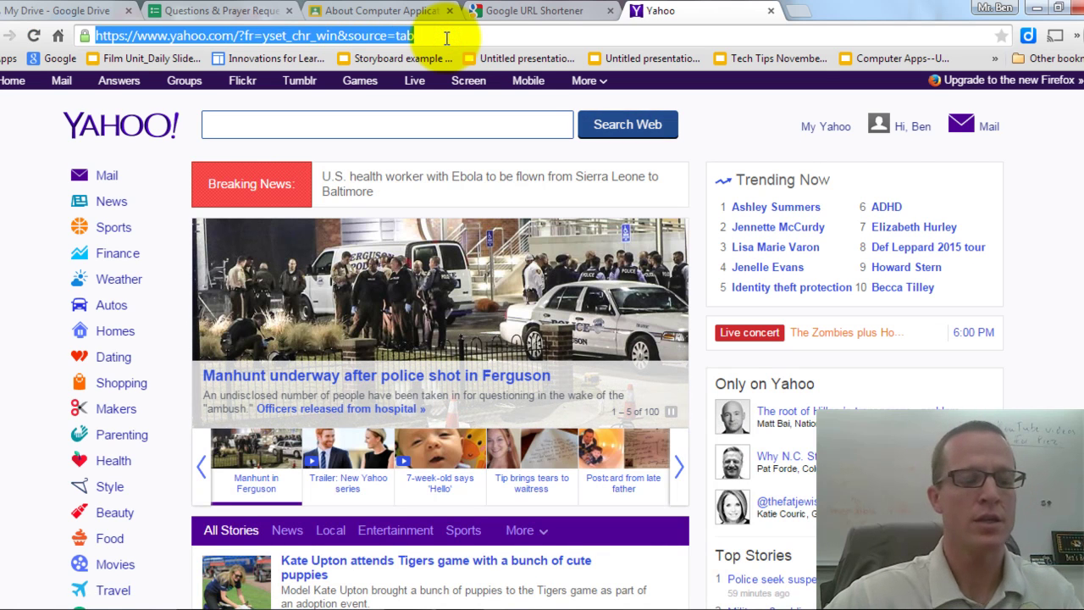
type("http://goo.gl/MMg4Si")
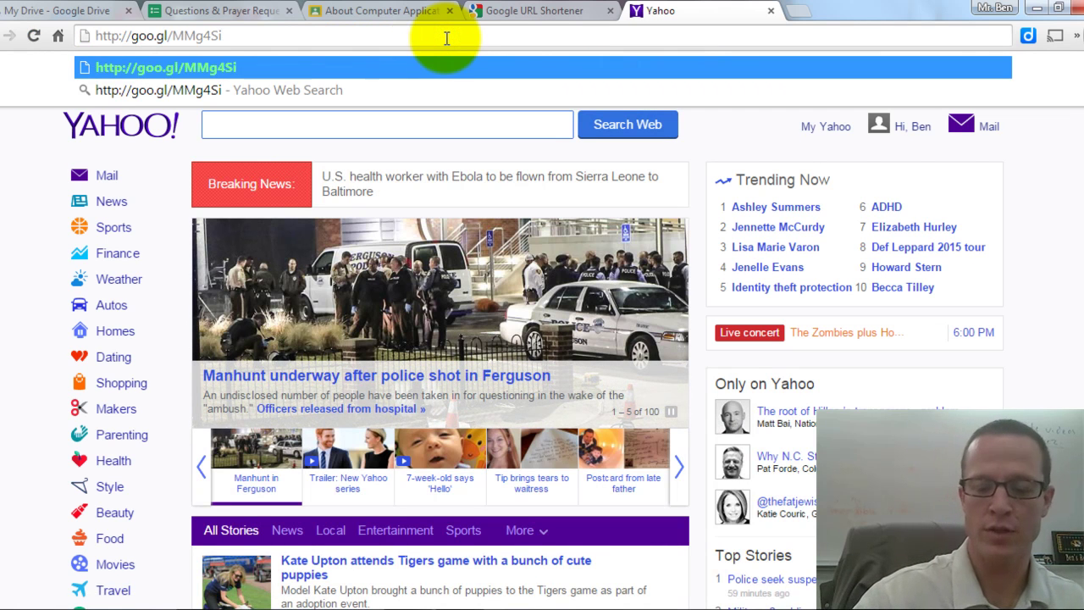
key("Return")
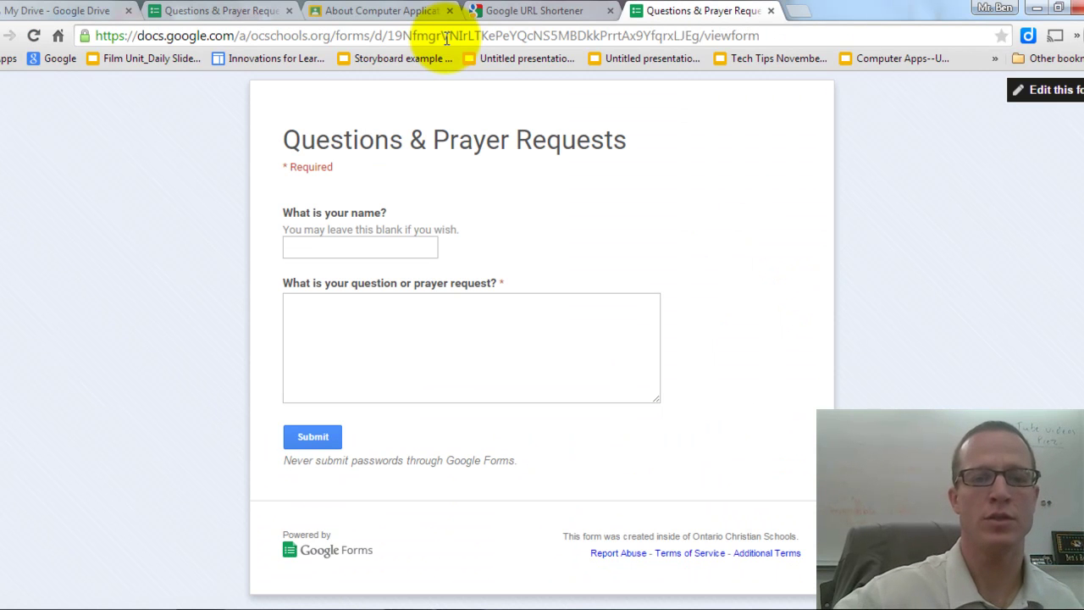
Submit a test response with a name and 'Who will win the World Series this year?'.
left_click(366, 249)
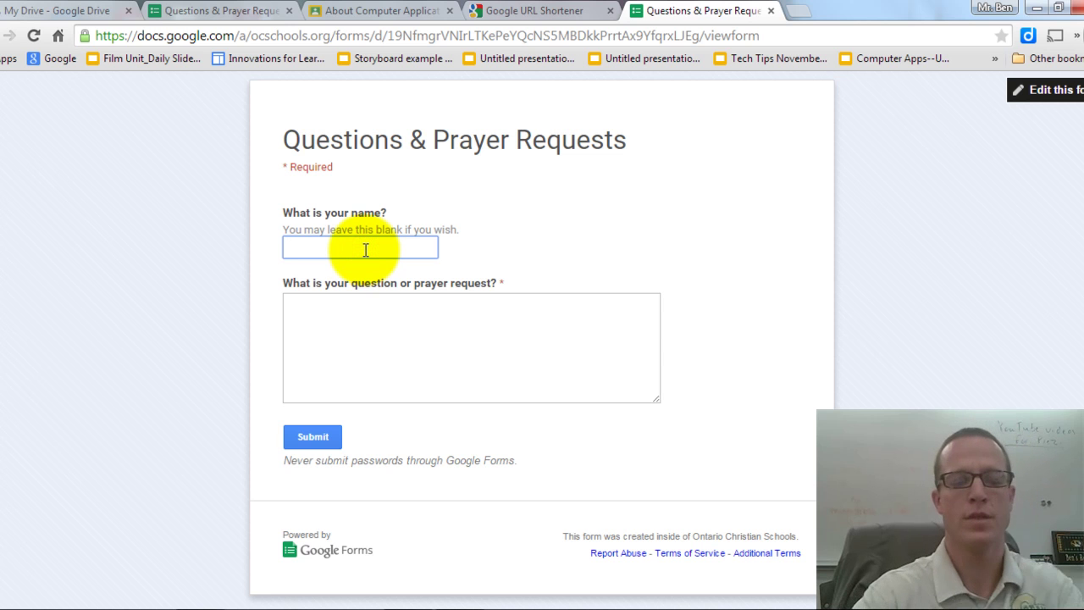
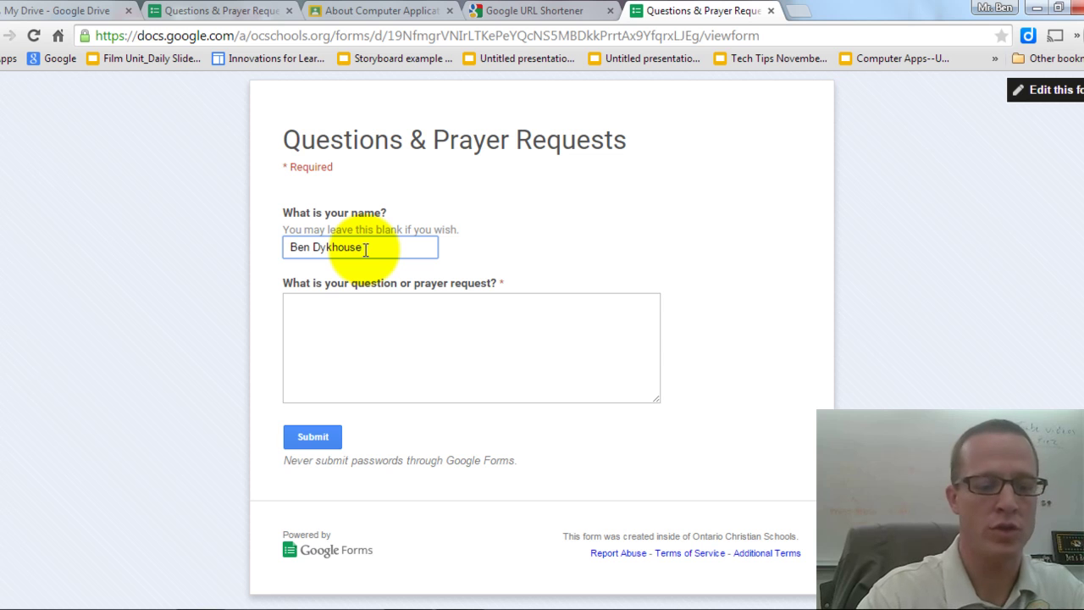
key("Tab")
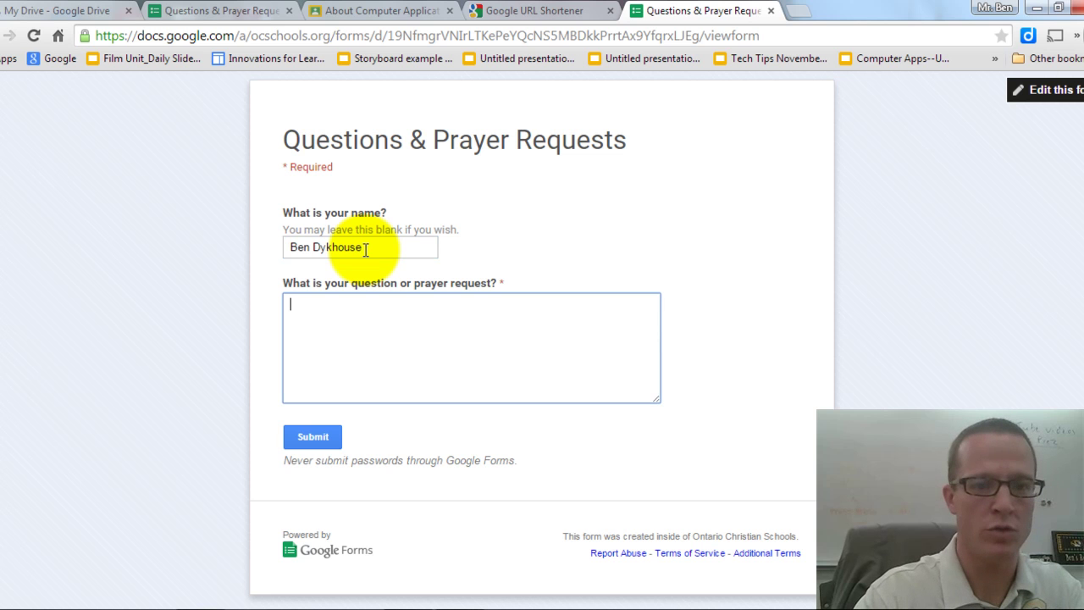
type("W")
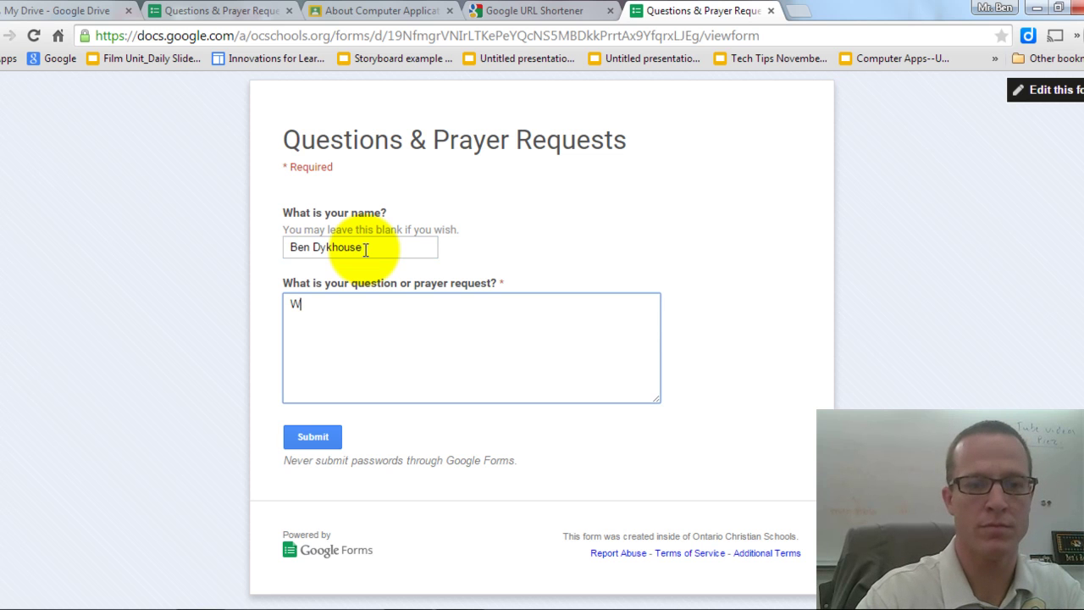
type("ho will win the World De")
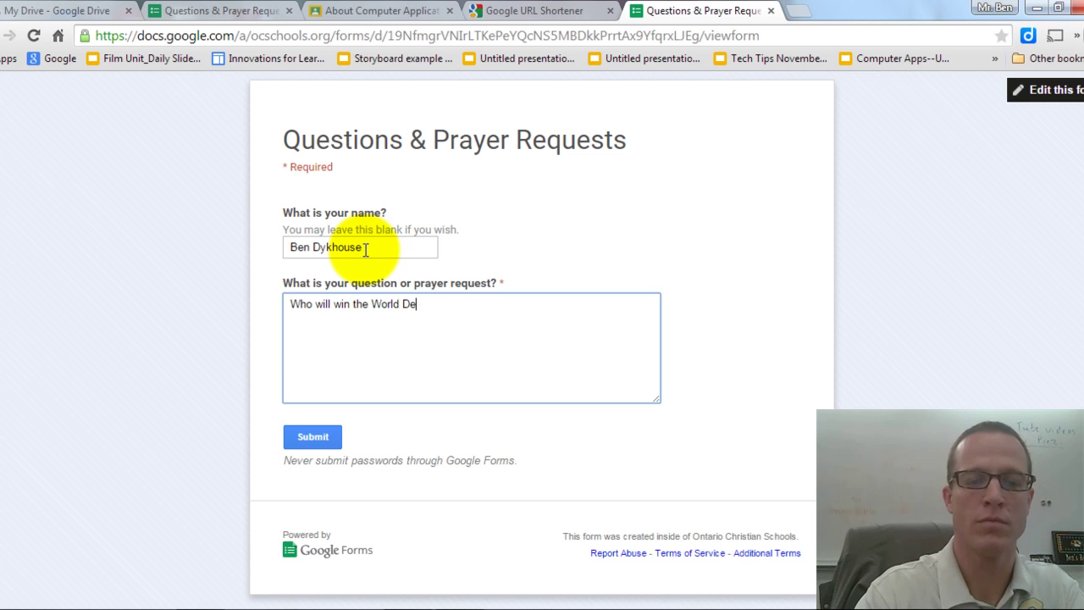
key("BackSpace")
key("BackSpace")
type("Seriews t")
key("BackSpace")
key("BackSpace")
key("BackSpace")
key("BackSpace")
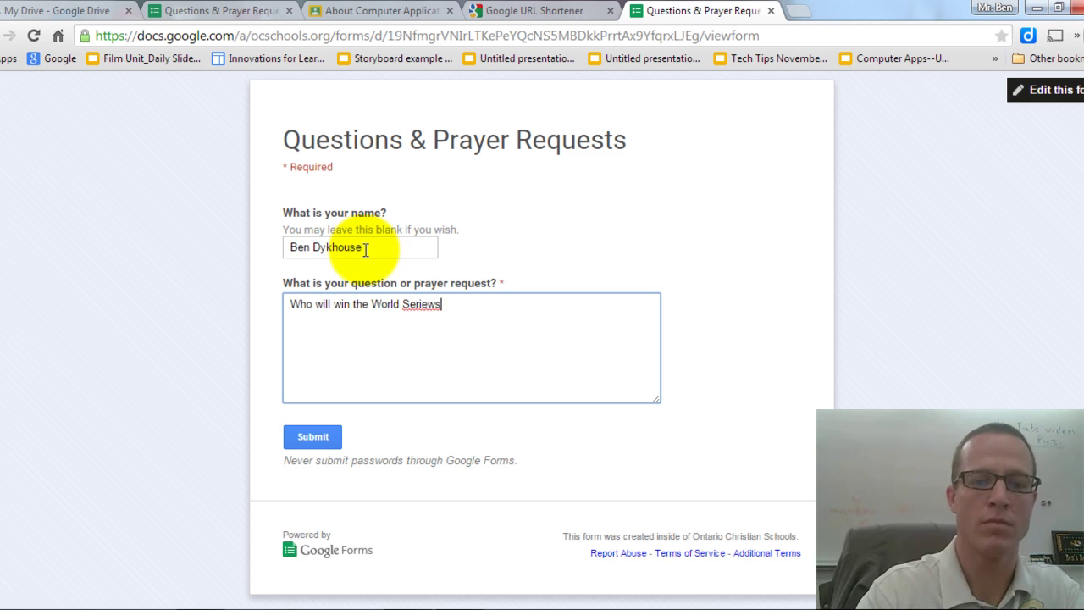
type("s this ")
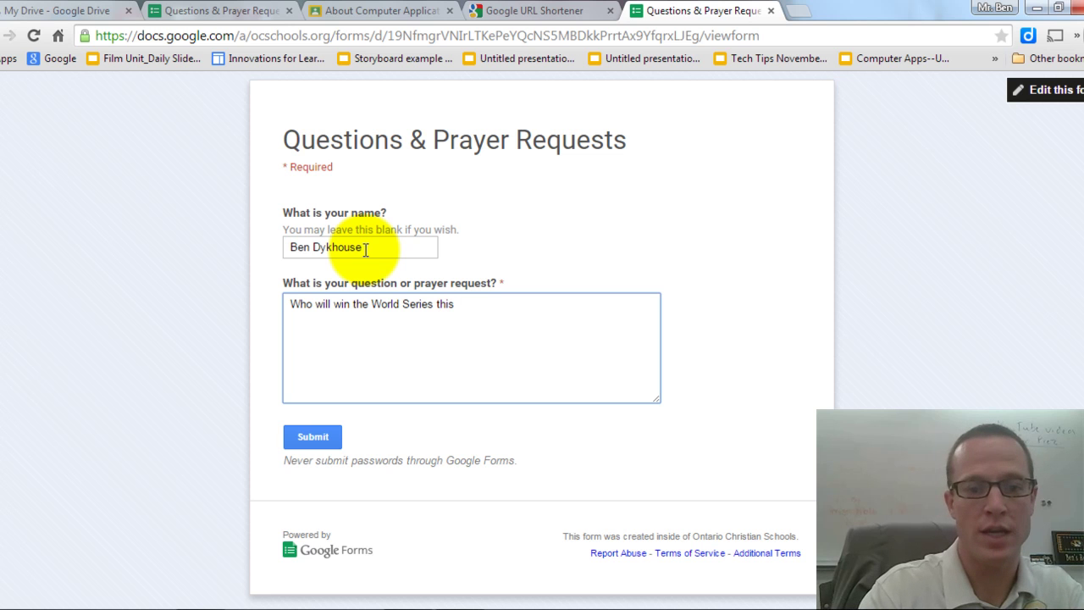
type("year?")
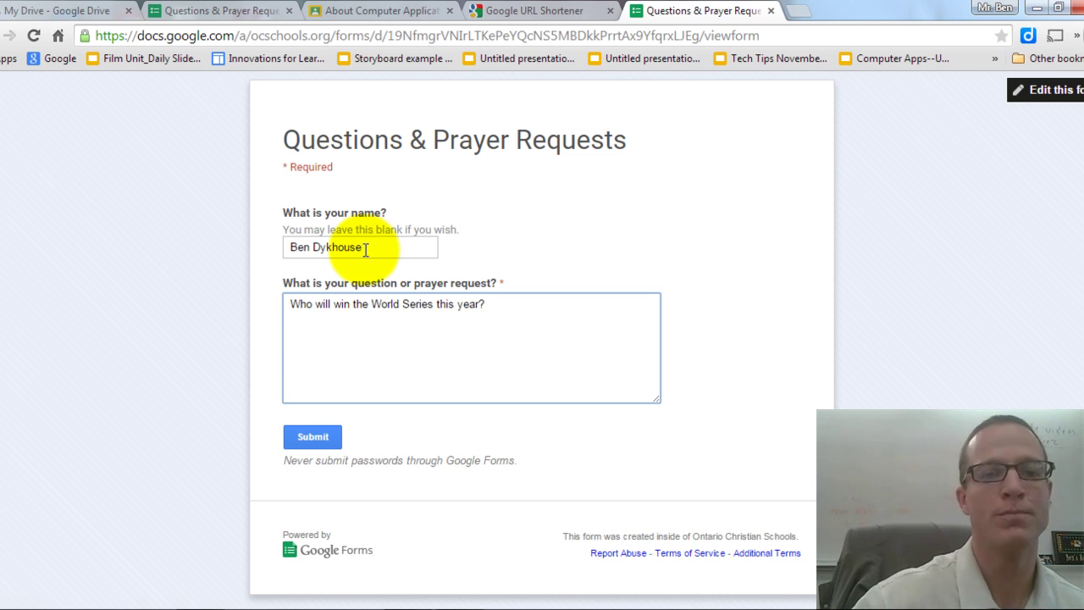
left_click(311, 440)
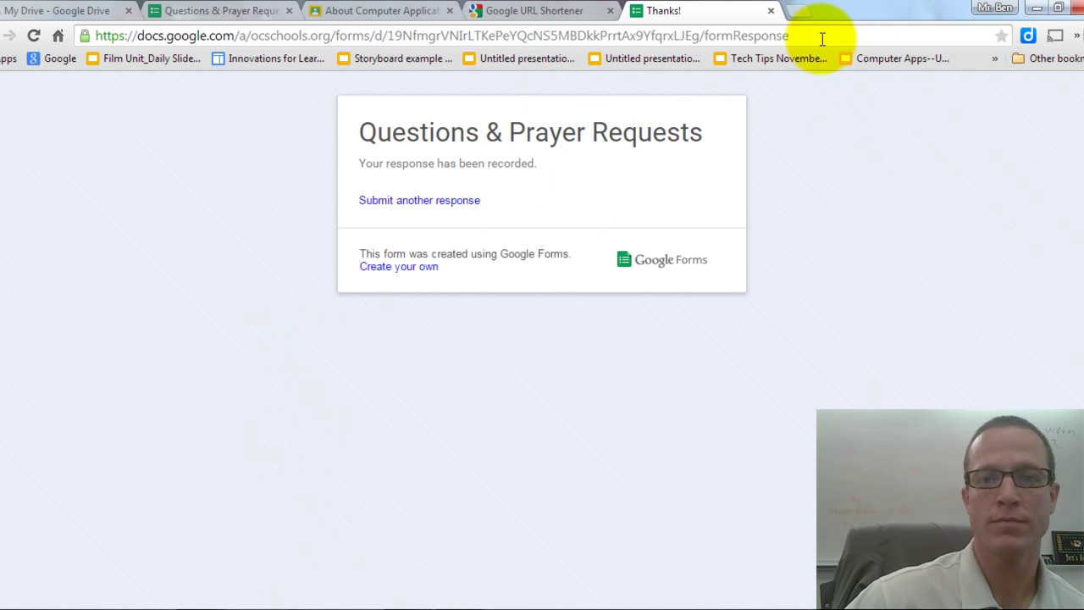
Close the confirmation tab and Send form dialog, then open Responses > View responses.
left_click(770, 12)
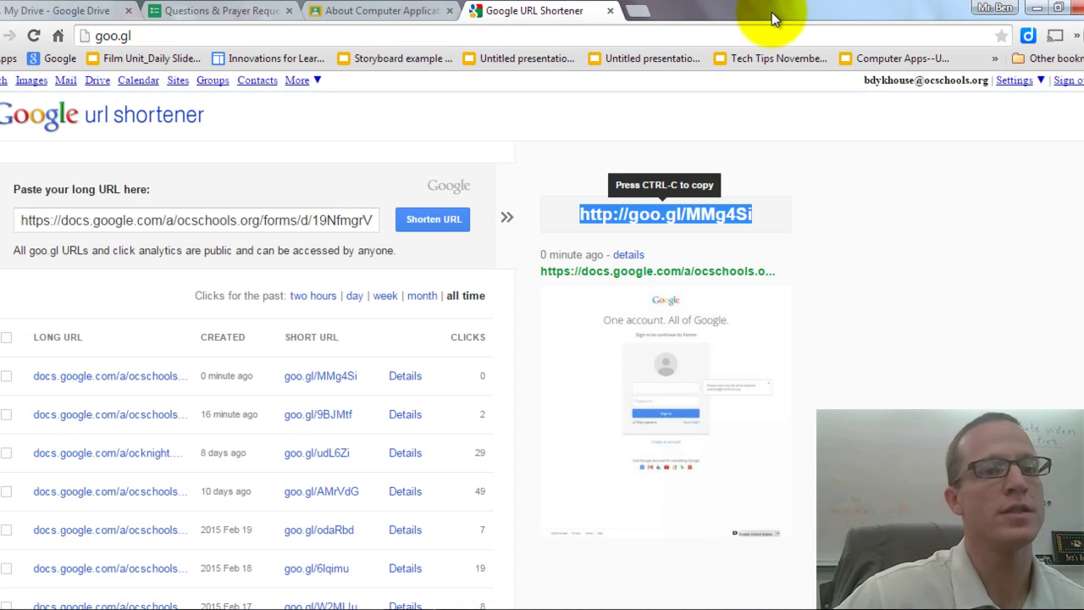
left_click(227, 10)
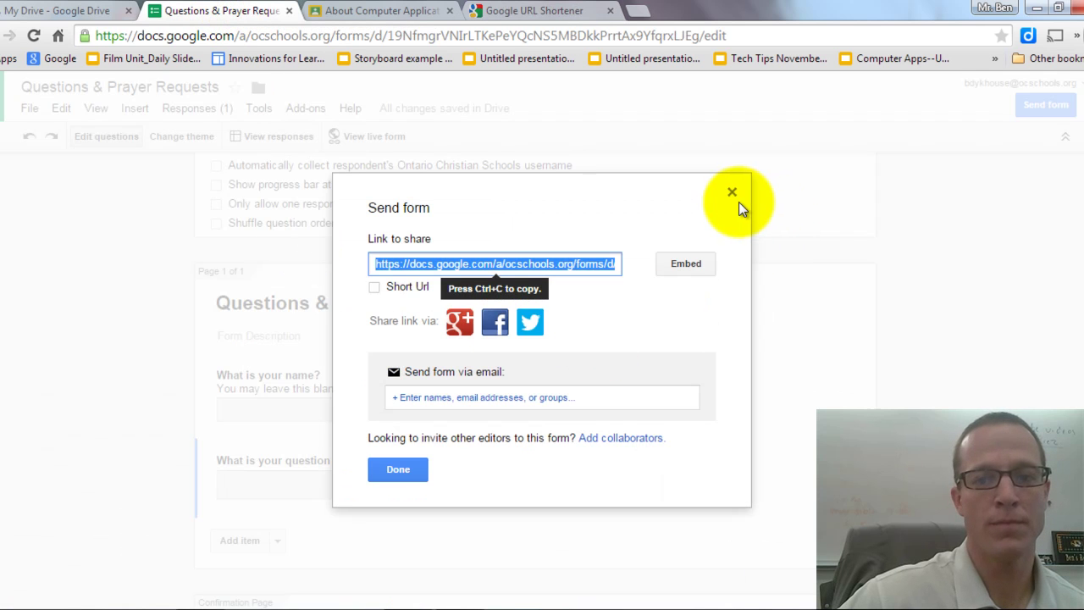
left_click(731, 194)
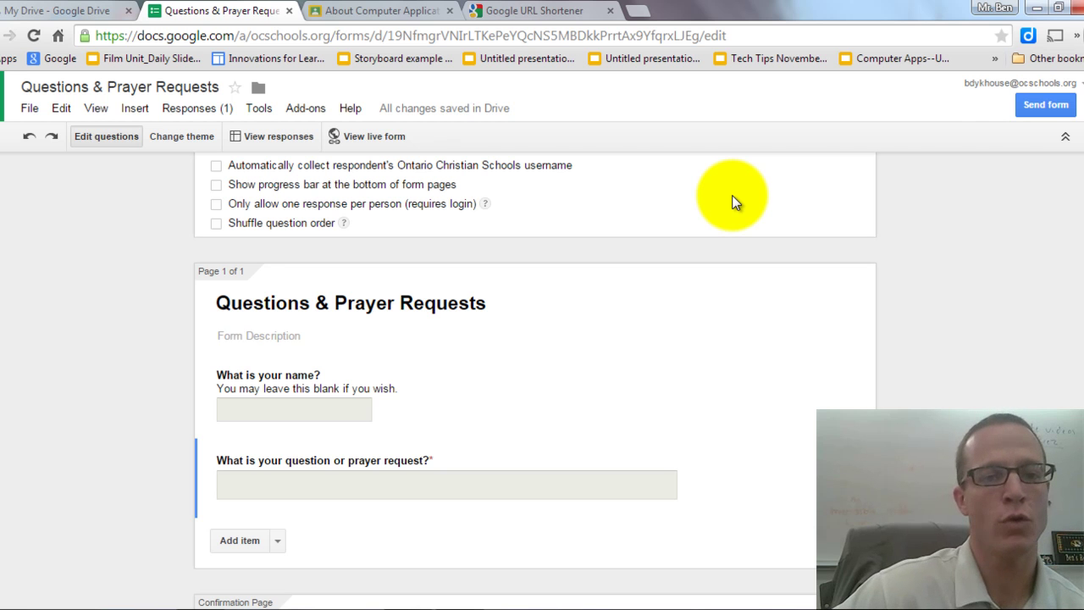
scroll(731, 195, "up", 1)
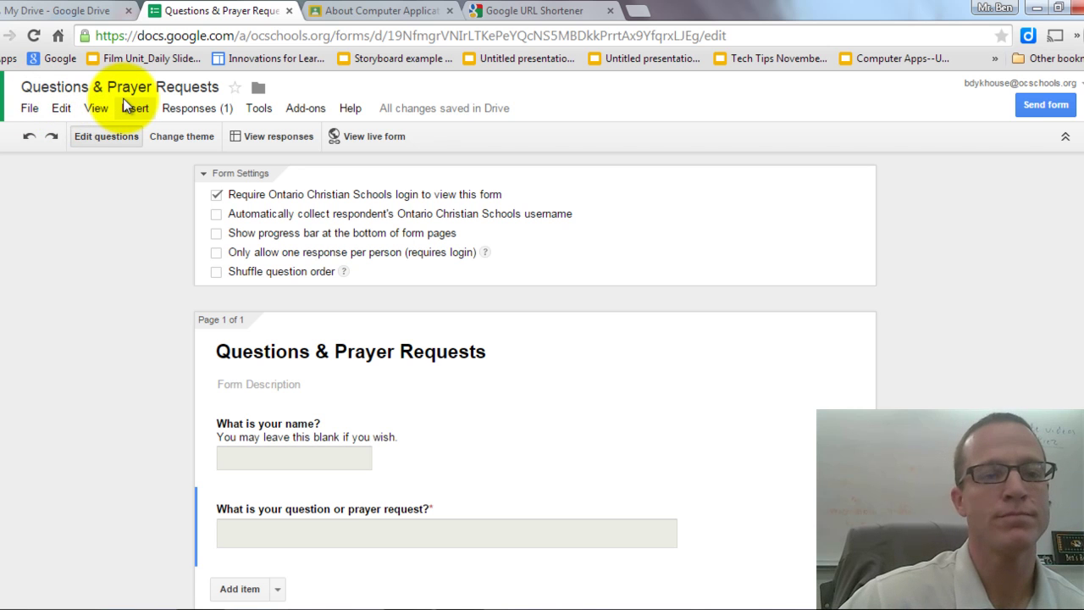
left_click(189, 108)
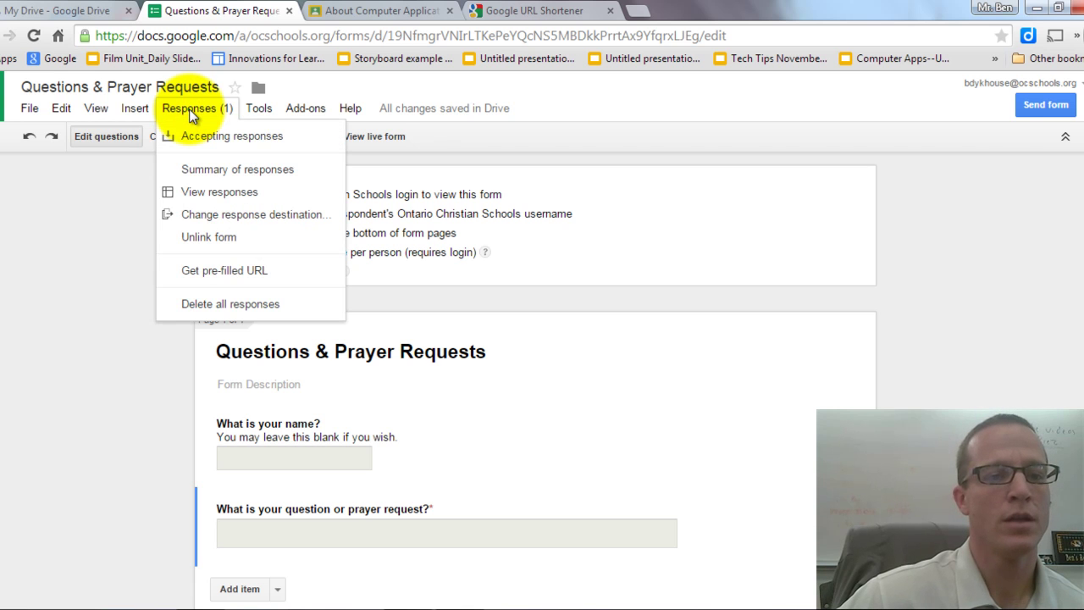
left_click(205, 195)
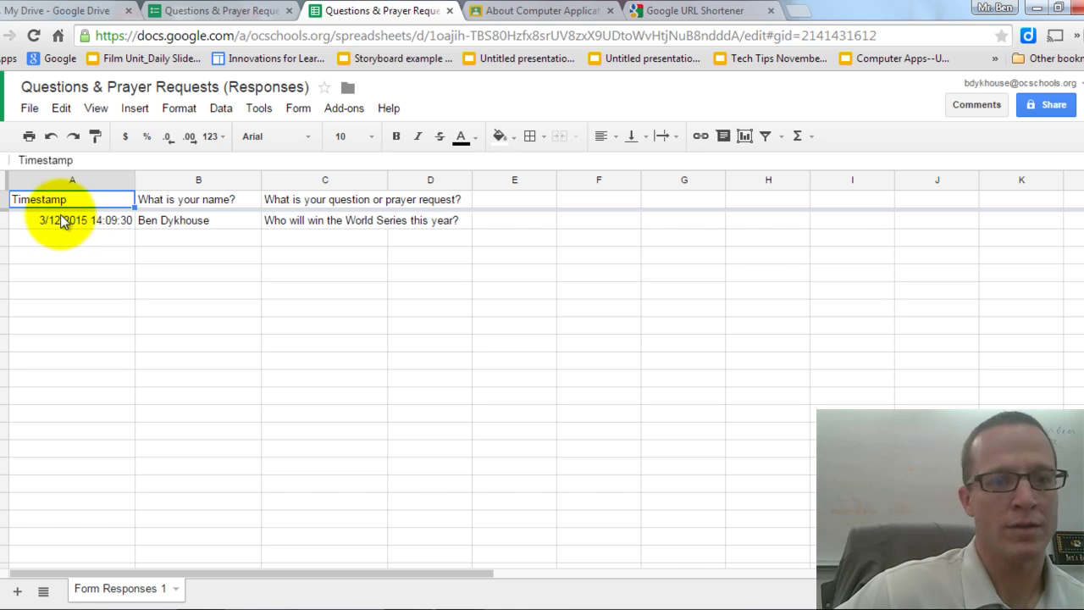
Fill row 2, the test response, with yellow in the responses sheet.
left_click(7, 220)
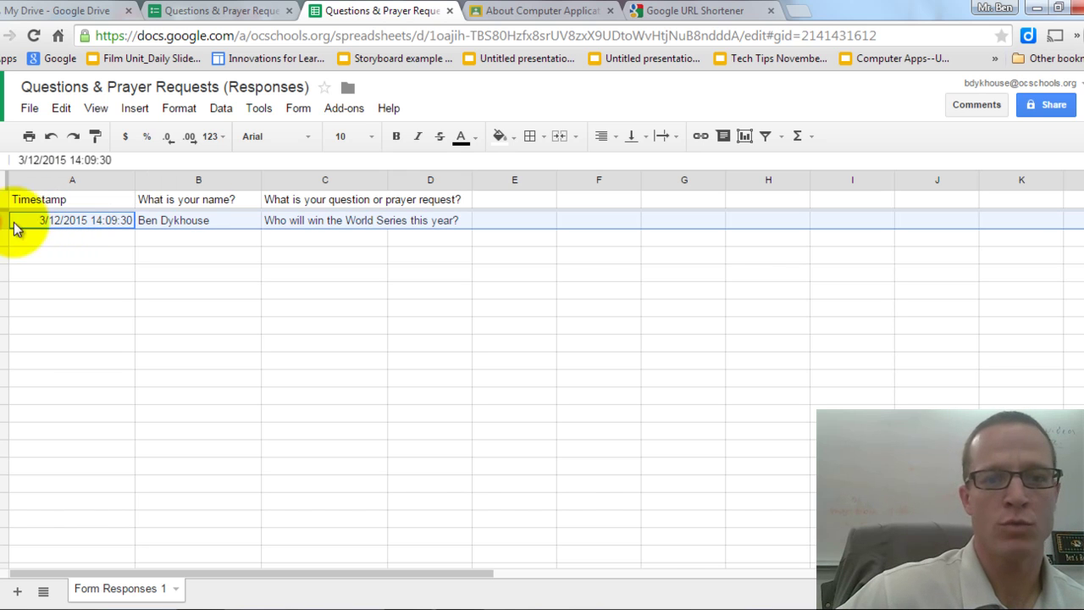
left_click(513, 139)
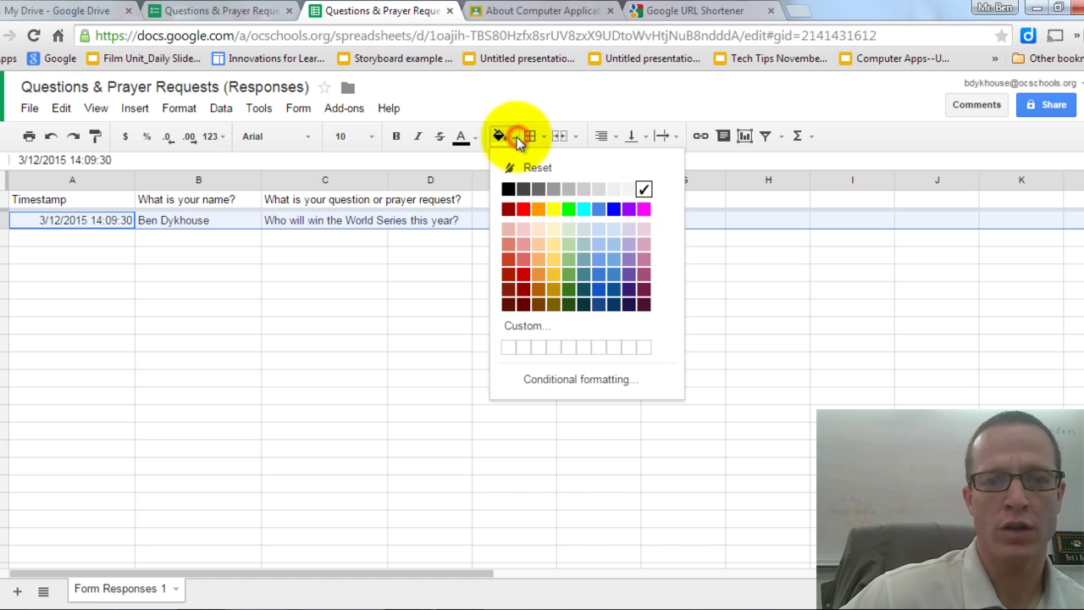
left_click(553, 210)
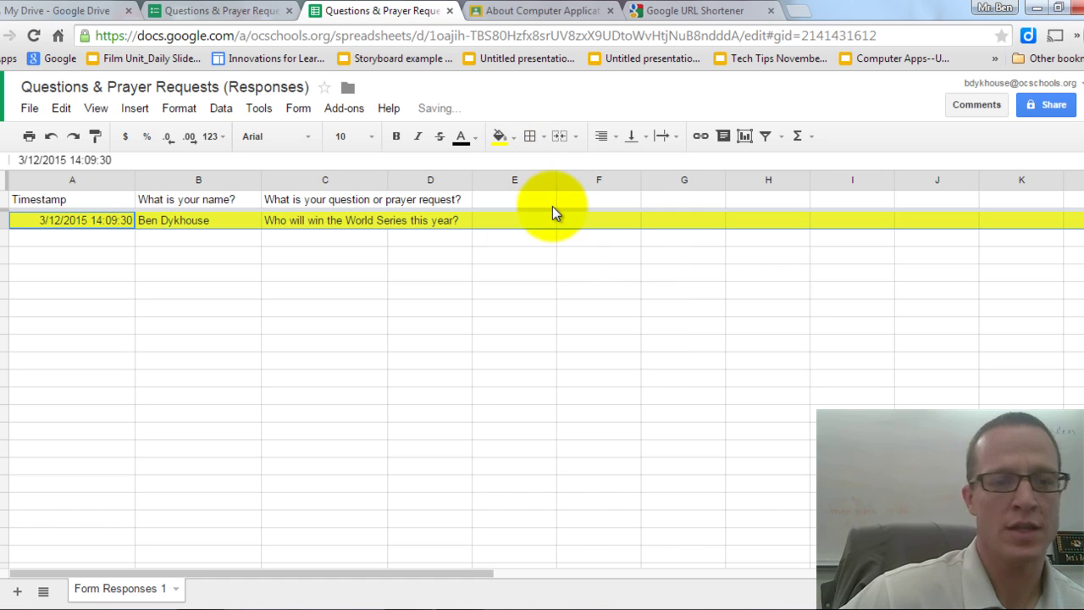
left_click(513, 139)
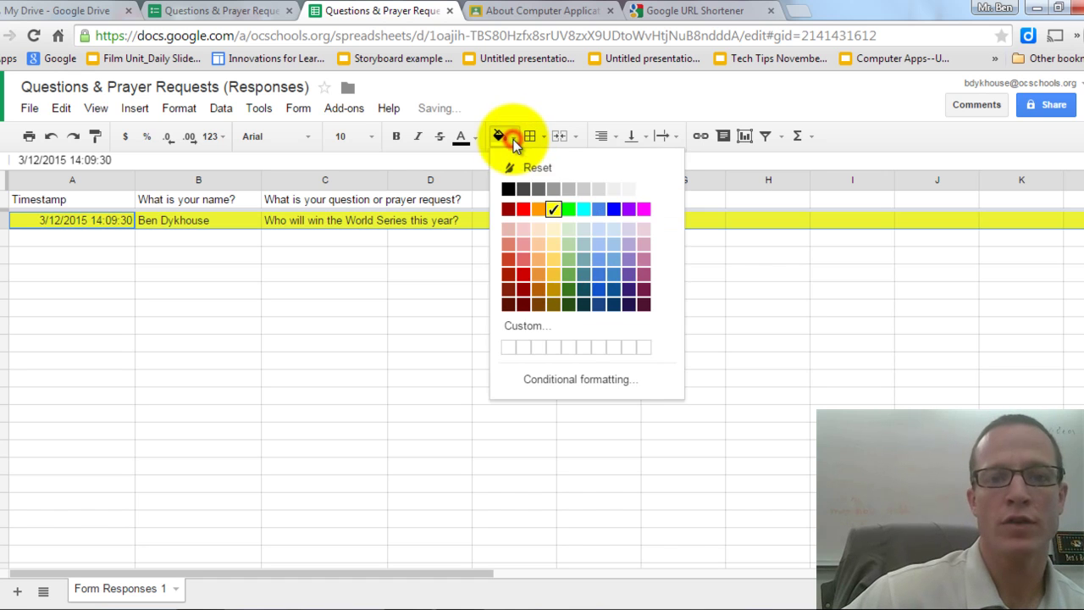
left_click(552, 208)
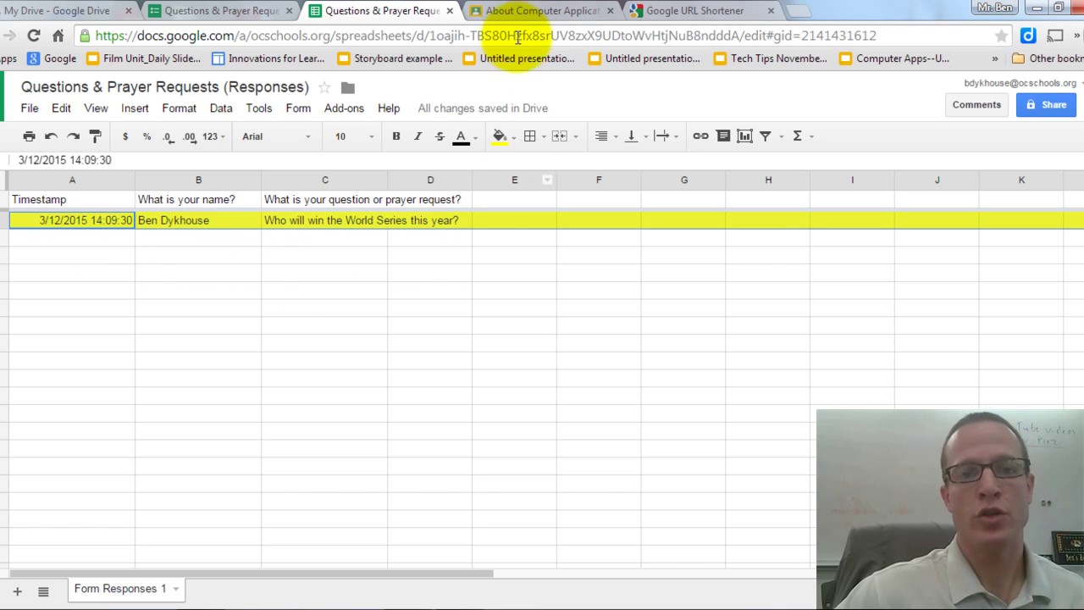
Switch to the class in Google Classroom and go to its About page.
left_click(521, 12)
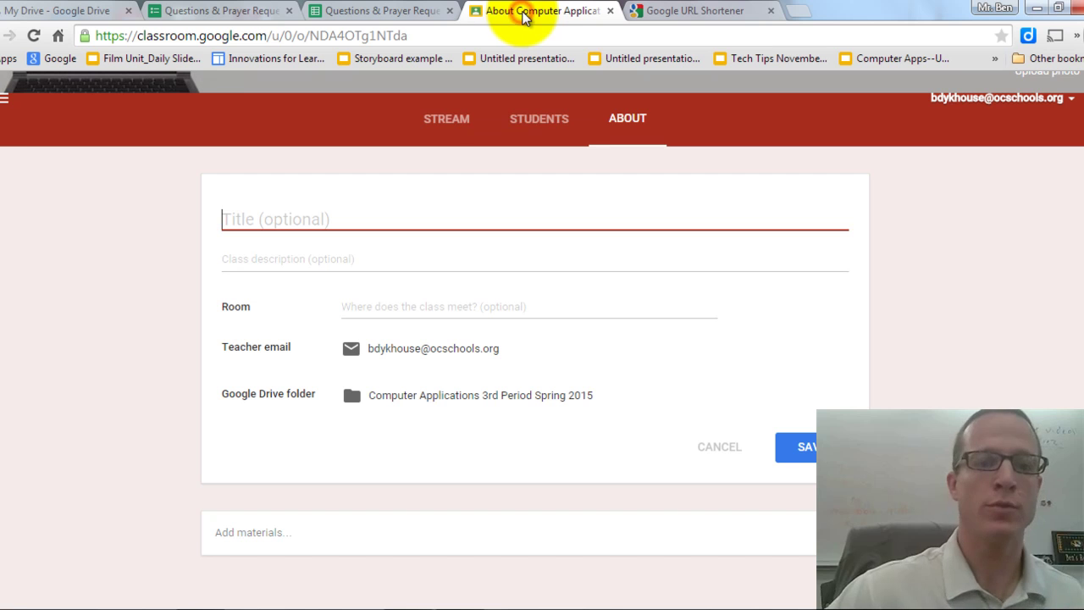
left_click(451, 122)
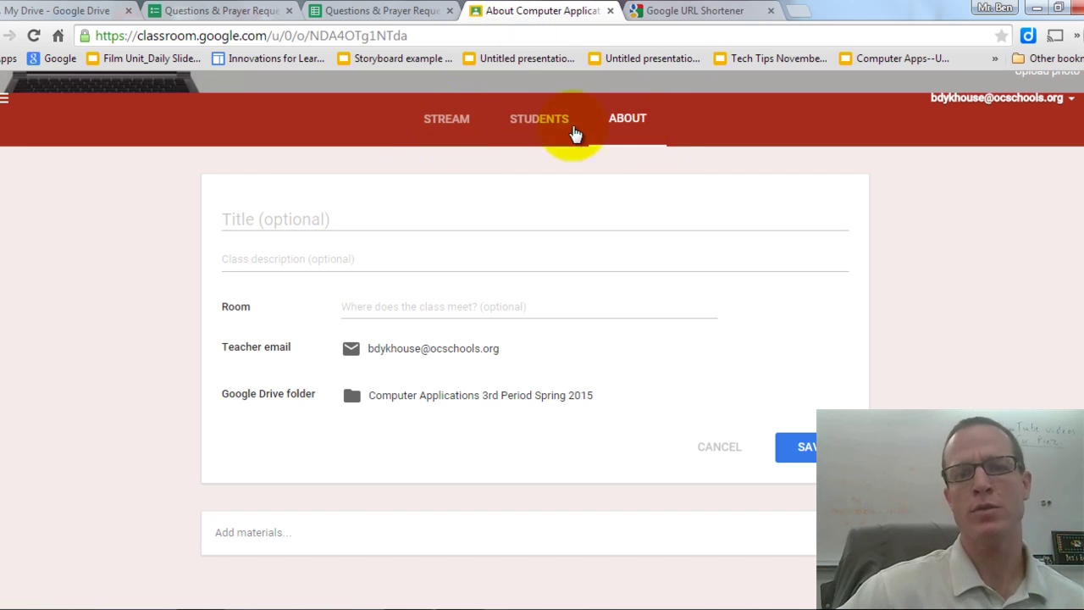
left_click(451, 125)
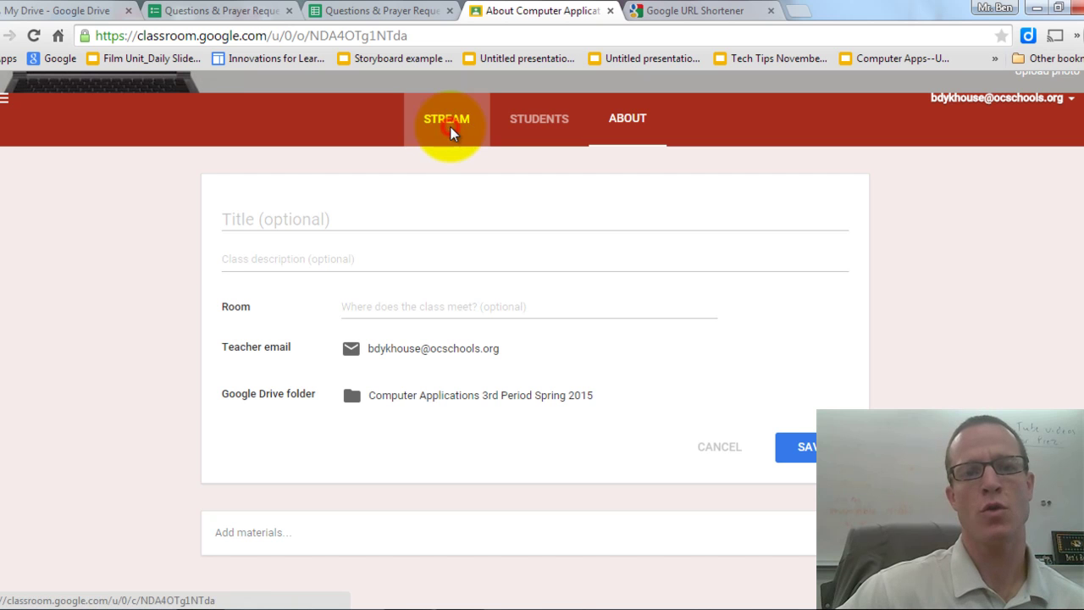
scroll(563, 288, "up", 3)
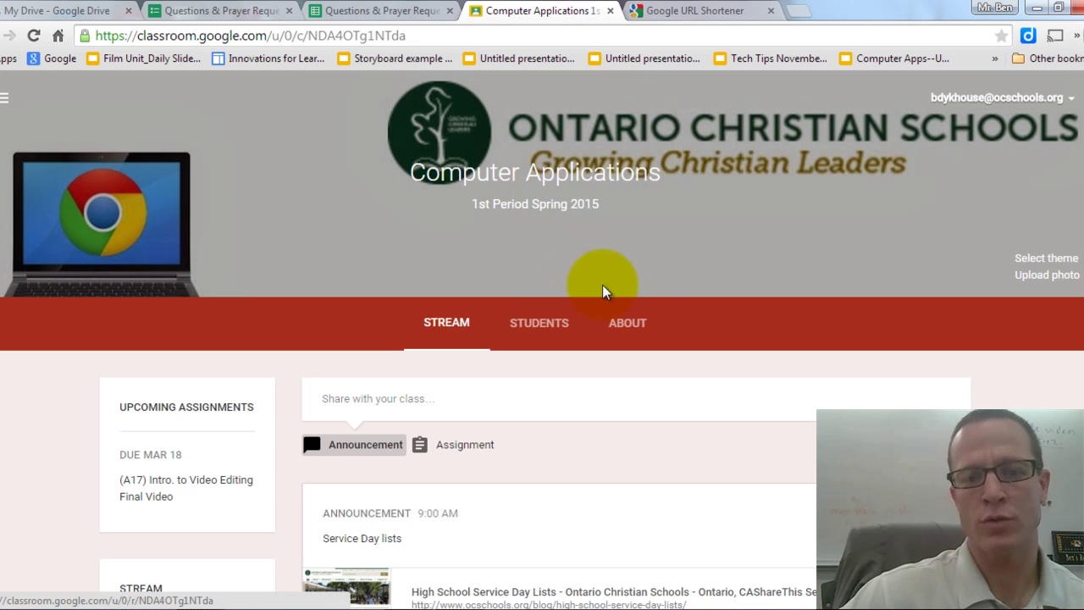
left_click(634, 332)
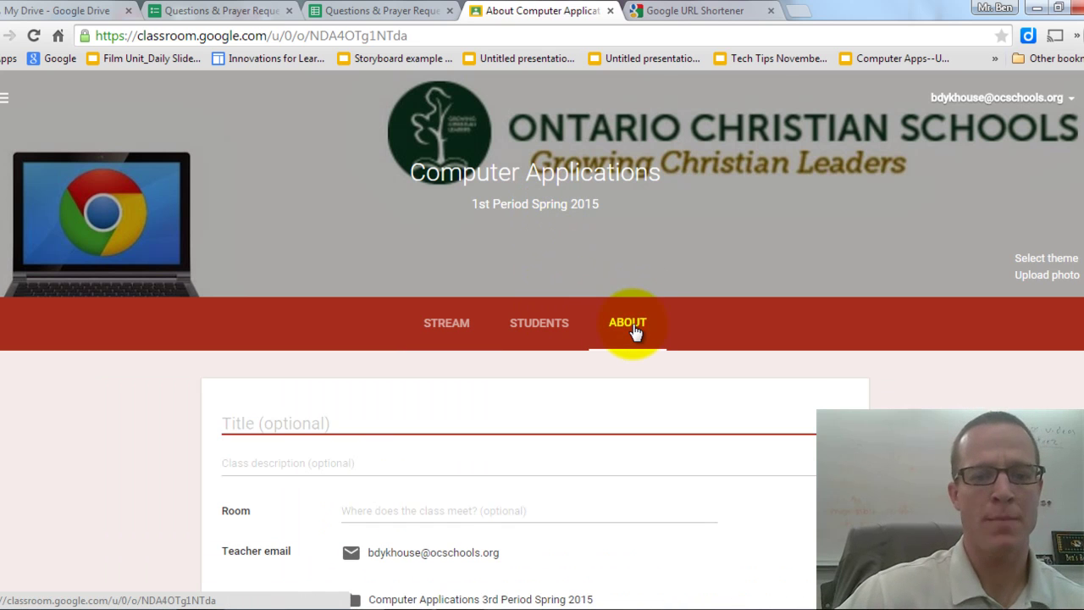
scroll(633, 324, "down", 2)
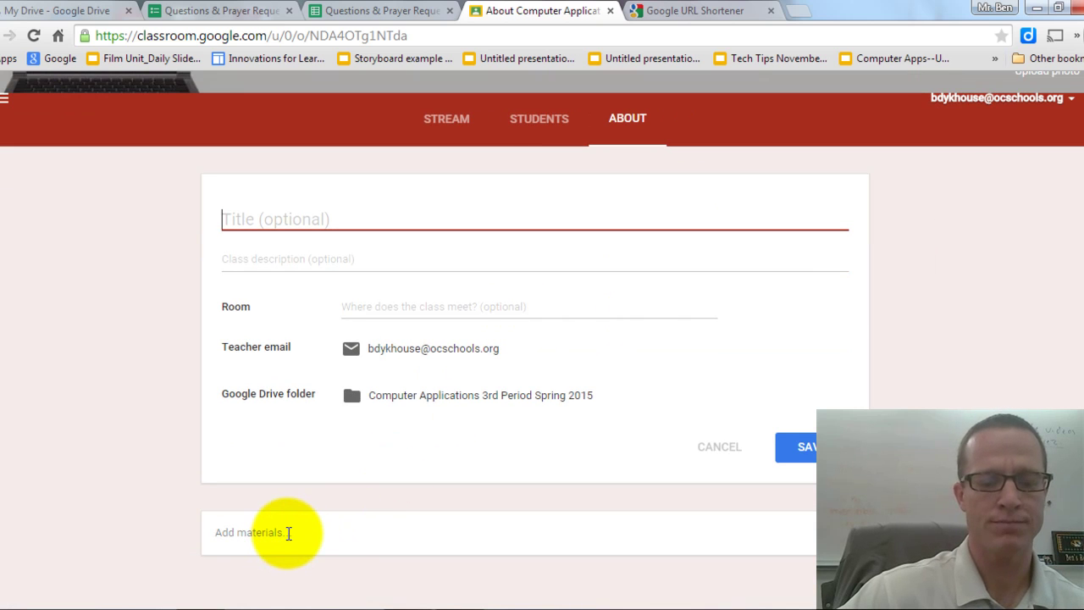
left_click(287, 533)
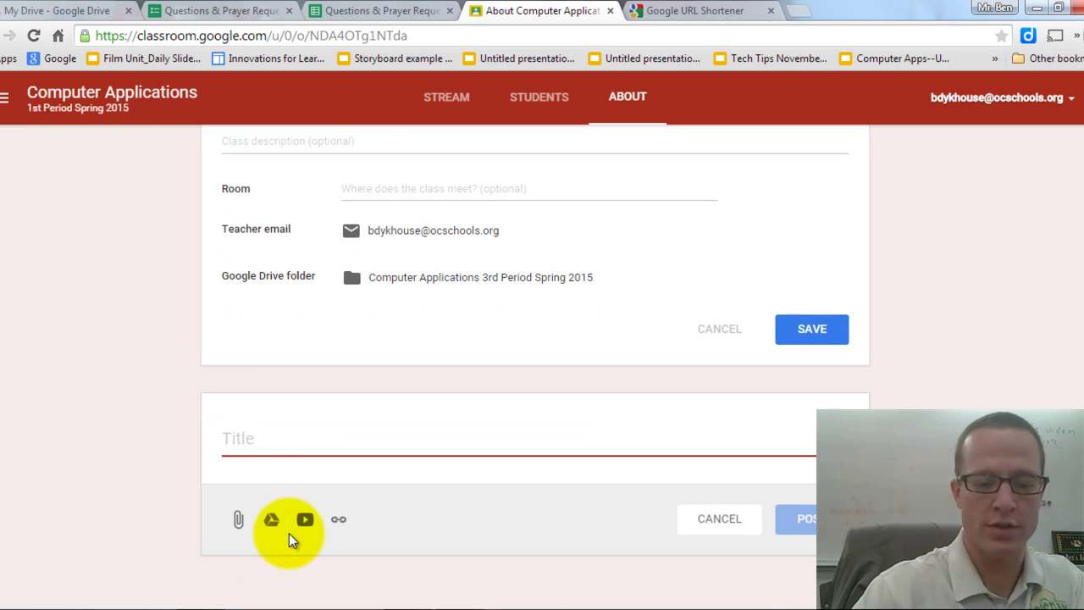
type("Questions and ")
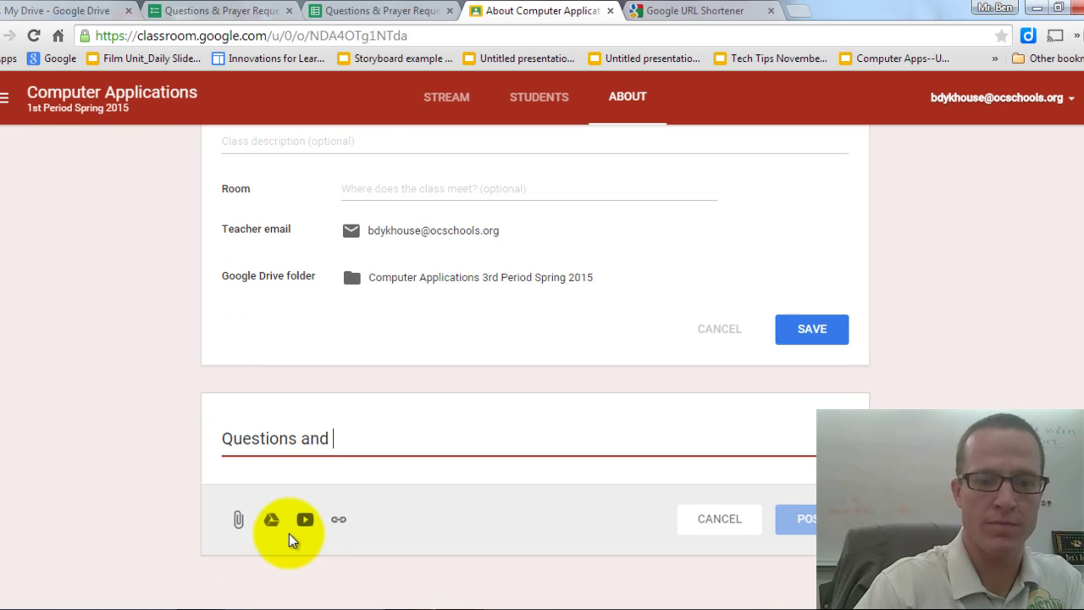
type("Prayer Requests")
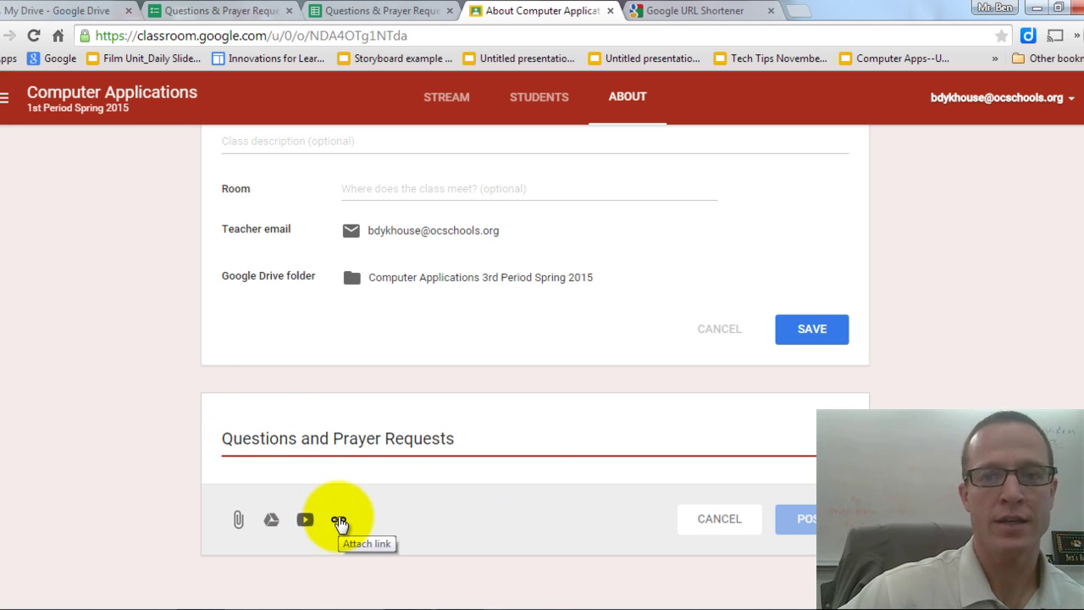
left_click(339, 520)
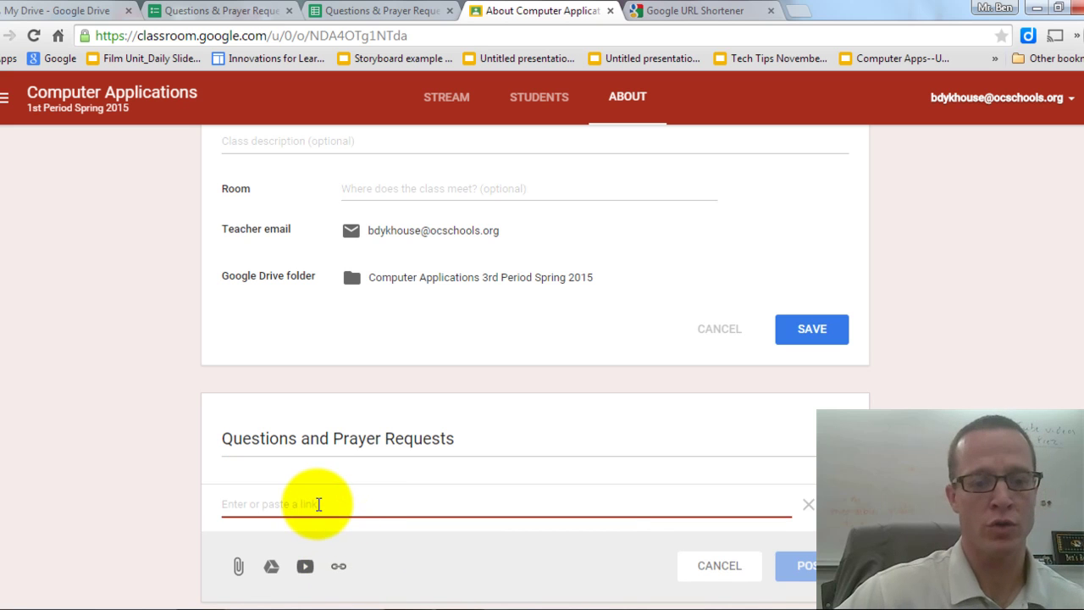
type("http://goo.gl/MMg48")
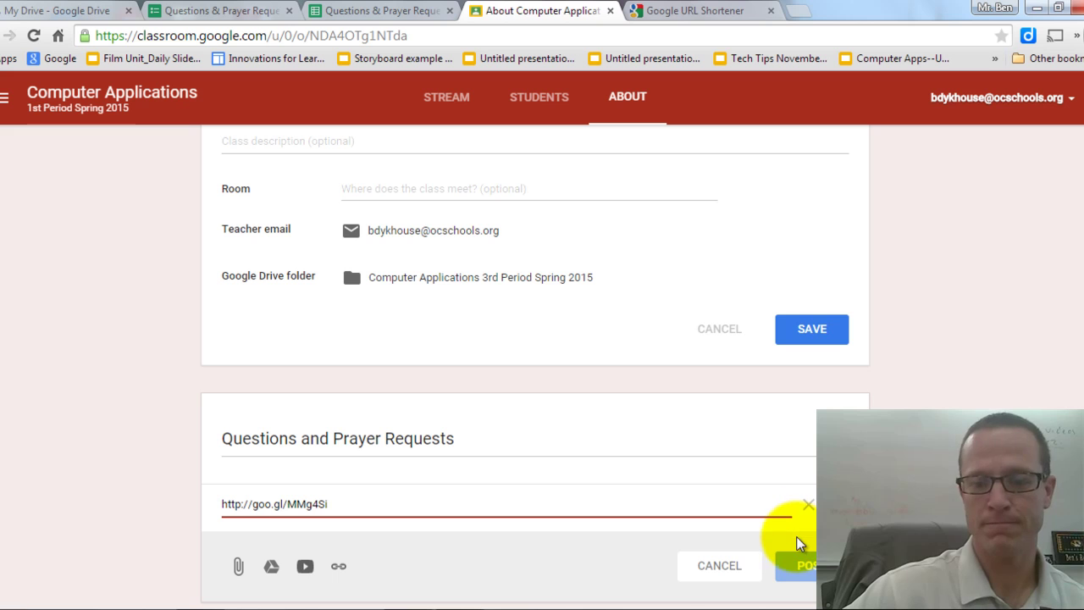
left_click(808, 504)
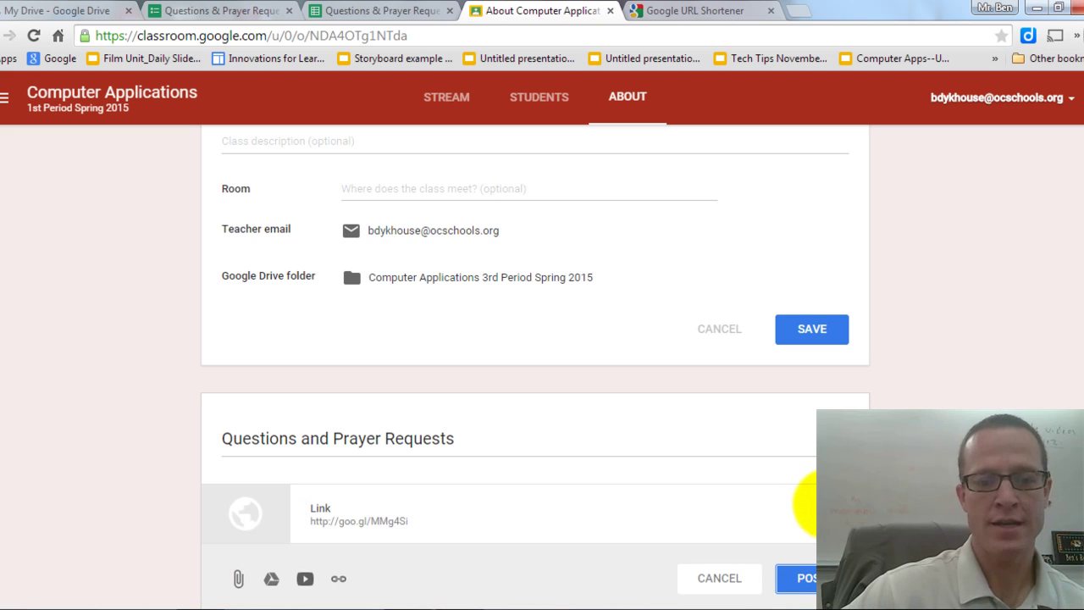
left_click(808, 582)
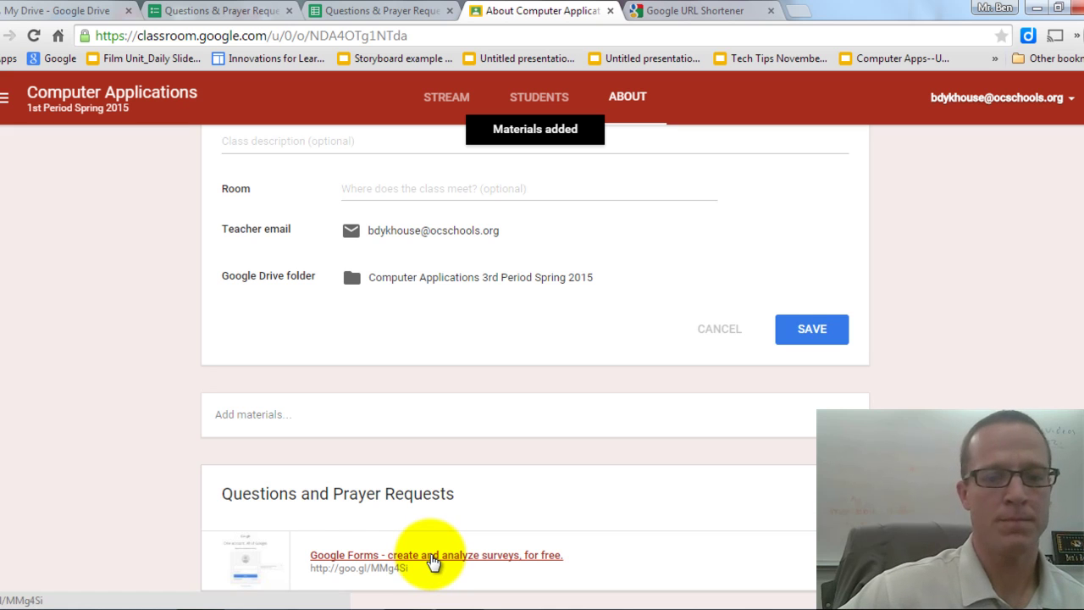
Follow the posted goo.gl/MMg4Si link to load the live form in a new tab.
left_click(432, 557)
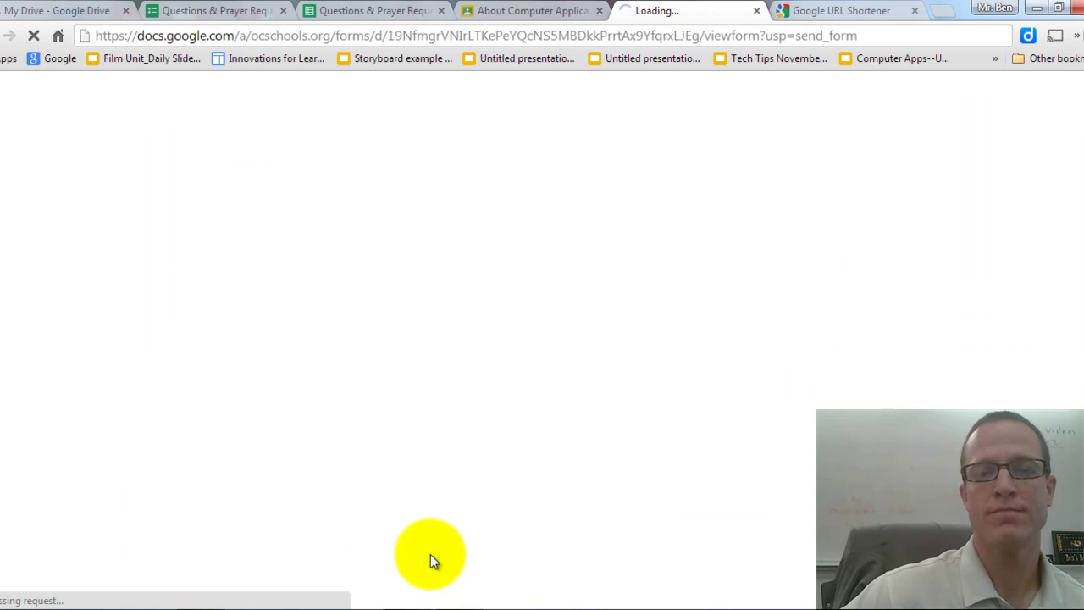